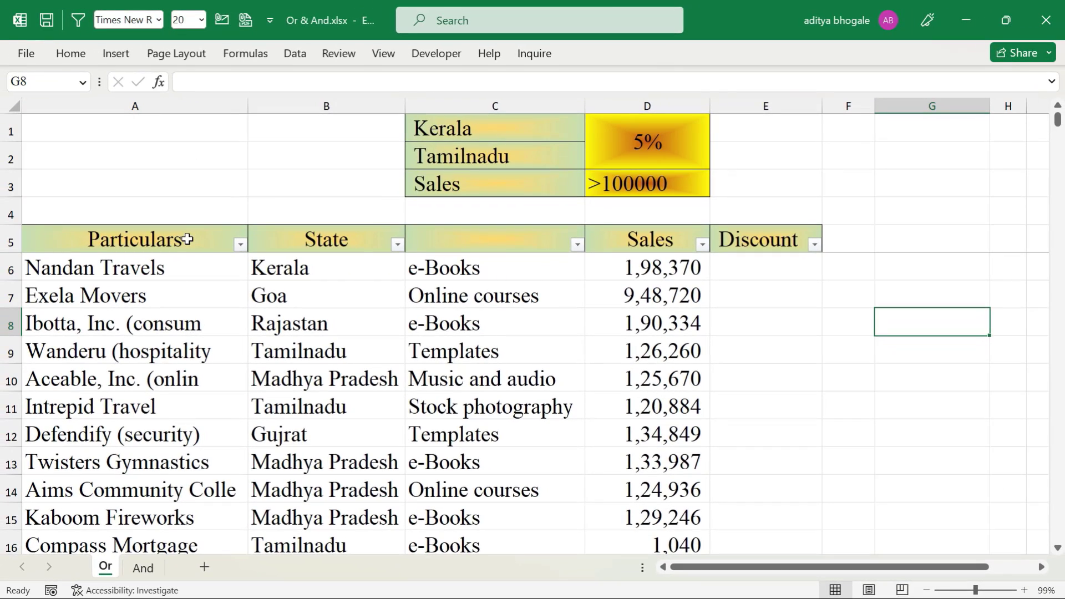
Examine the table of particulars, states and sales together with the Kerala, Tamilnadu and sales discount criteria in C1:D3.
drag(186, 239, 596, 332)
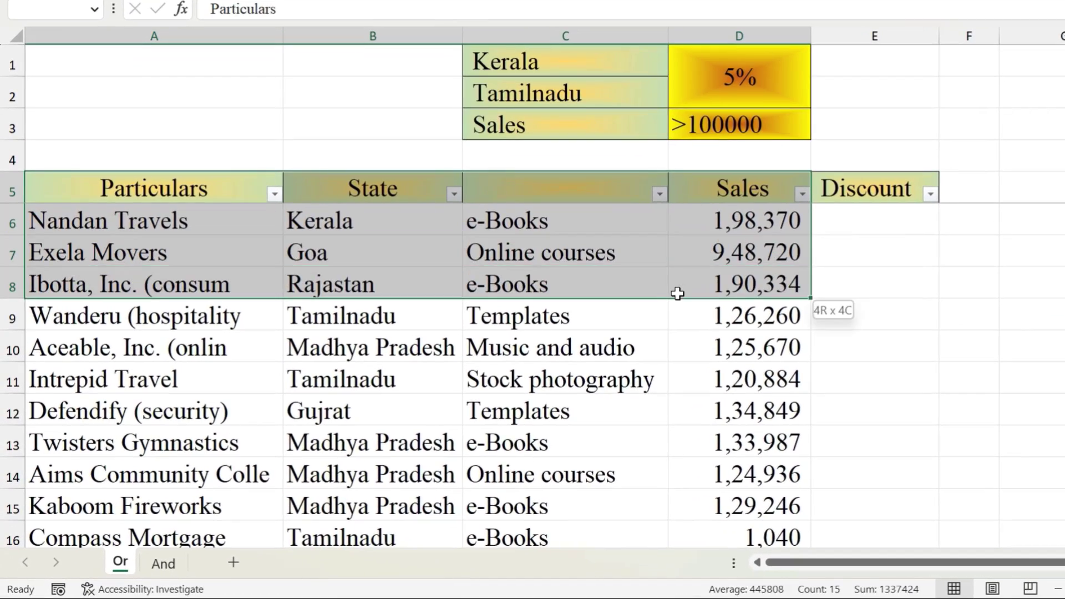
click(482, 280)
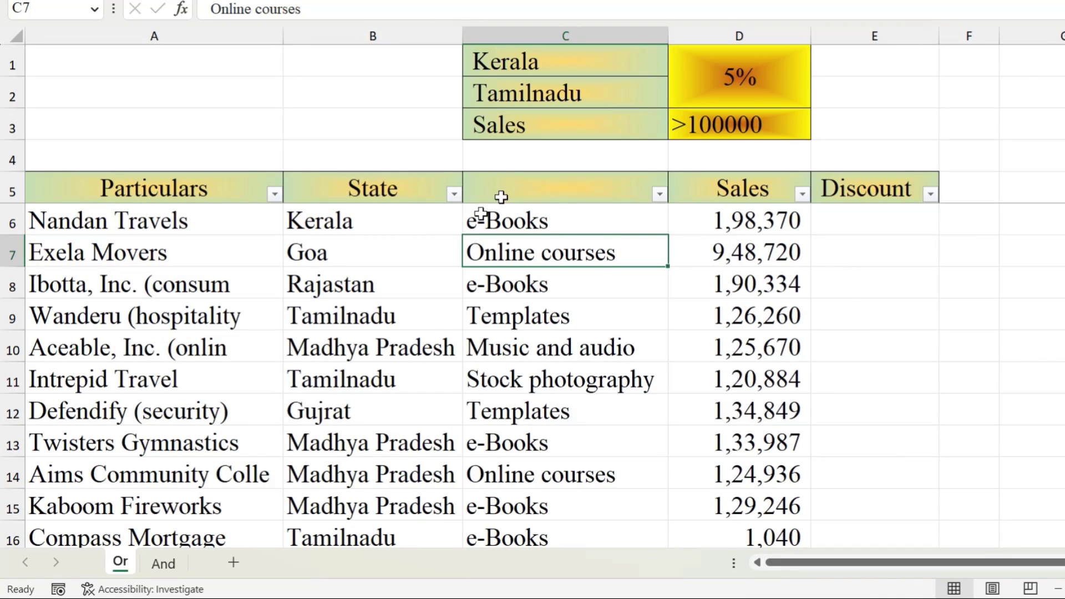
click(552, 71)
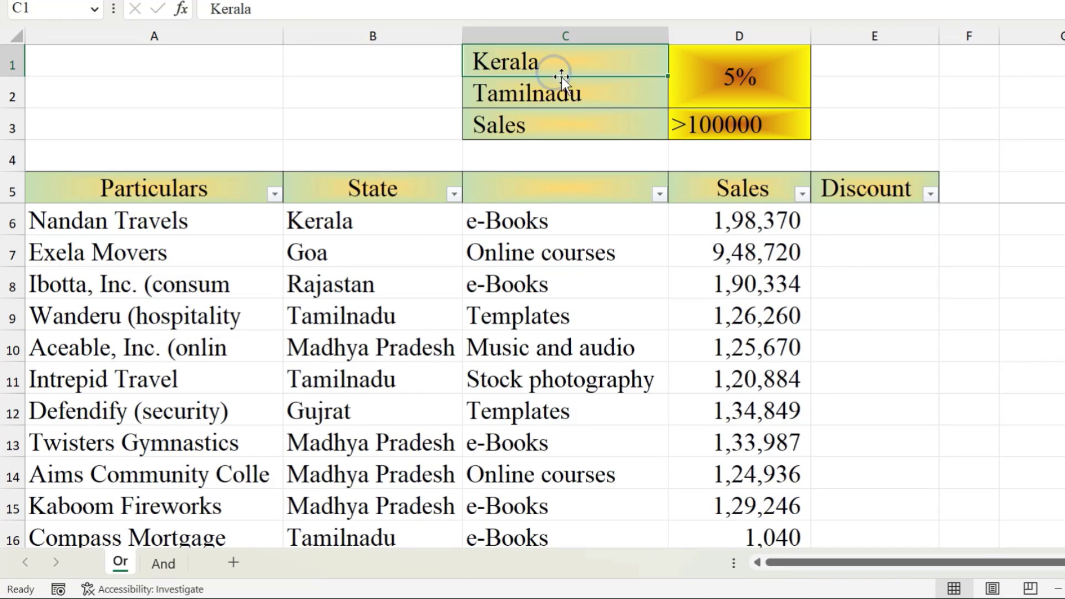
click(557, 97)
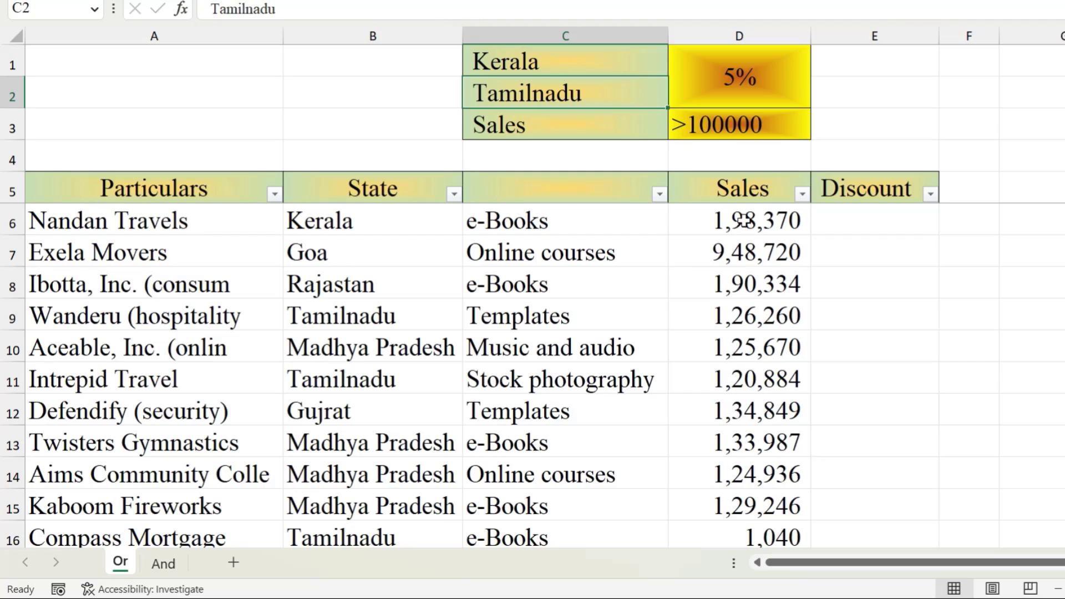
drag(743, 221, 741, 275)
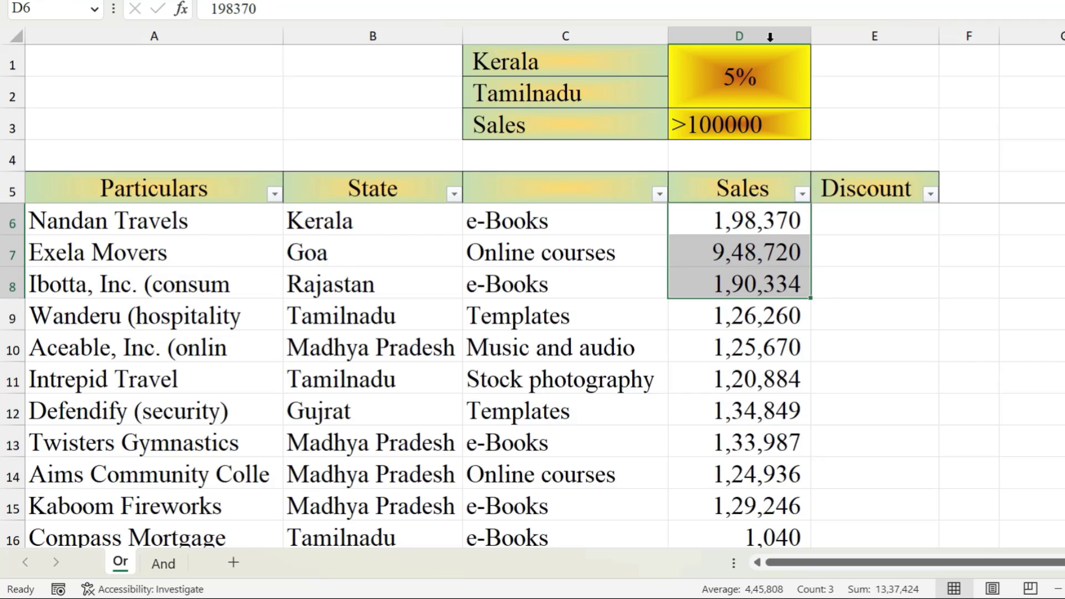
click(729, 74)
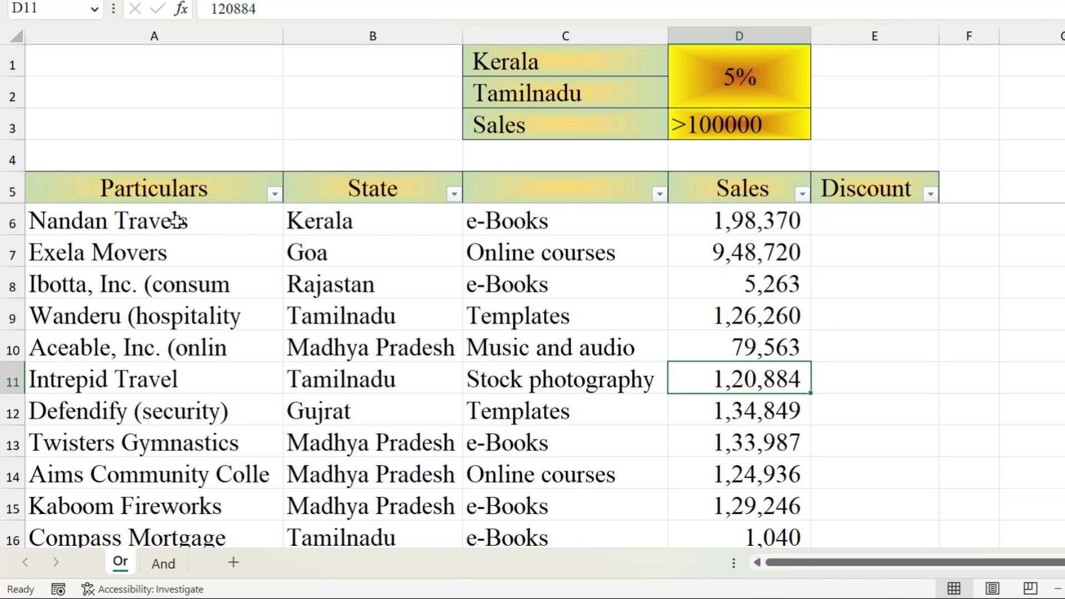
drag(177, 215, 176, 313)
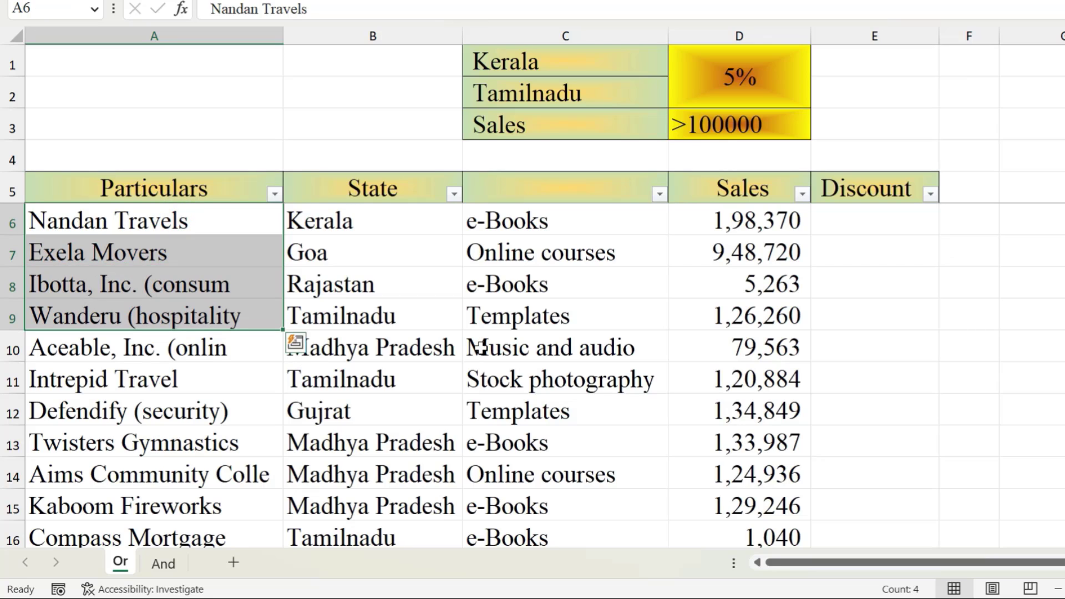
click(717, 125)
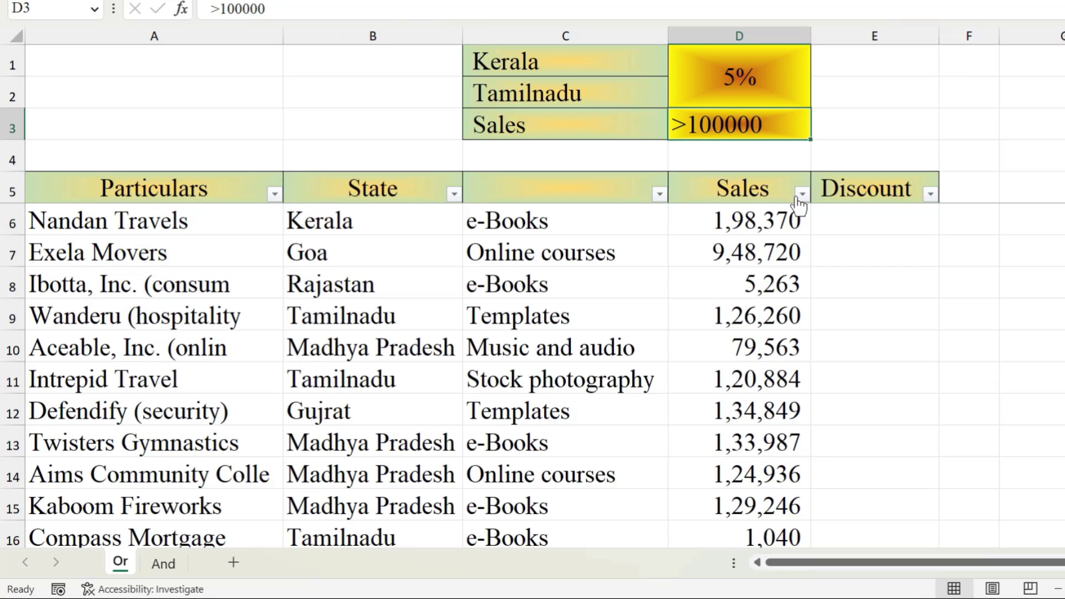
click(742, 78)
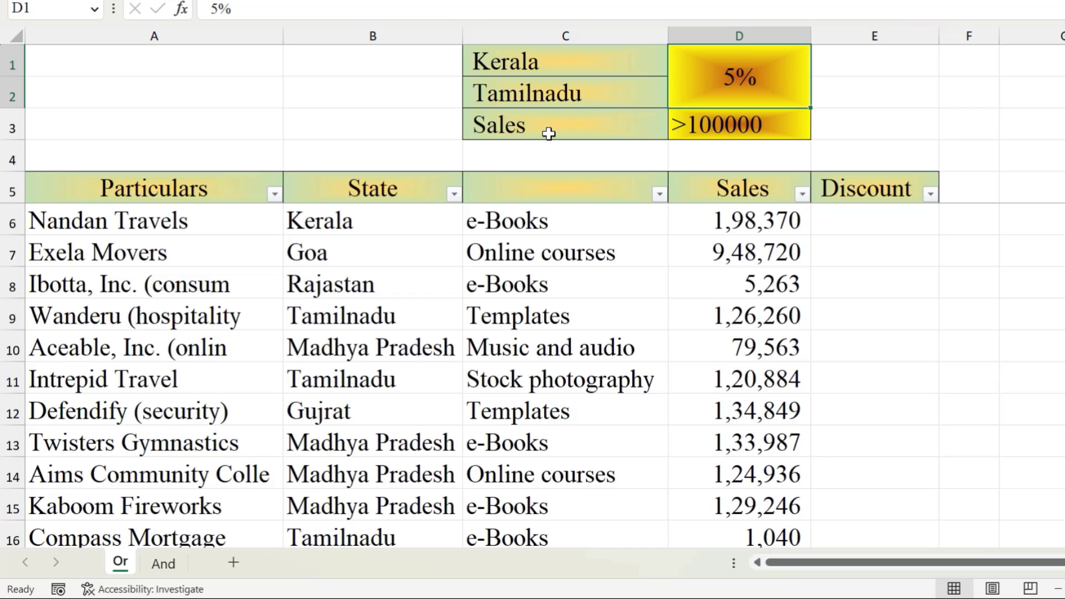
click(536, 103)
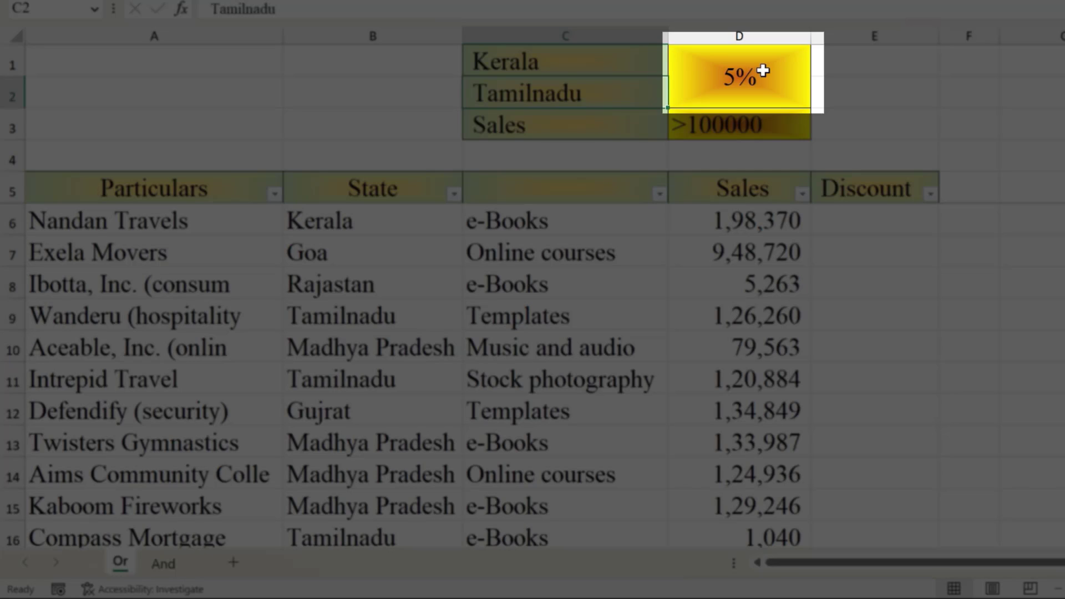
click(763, 71)
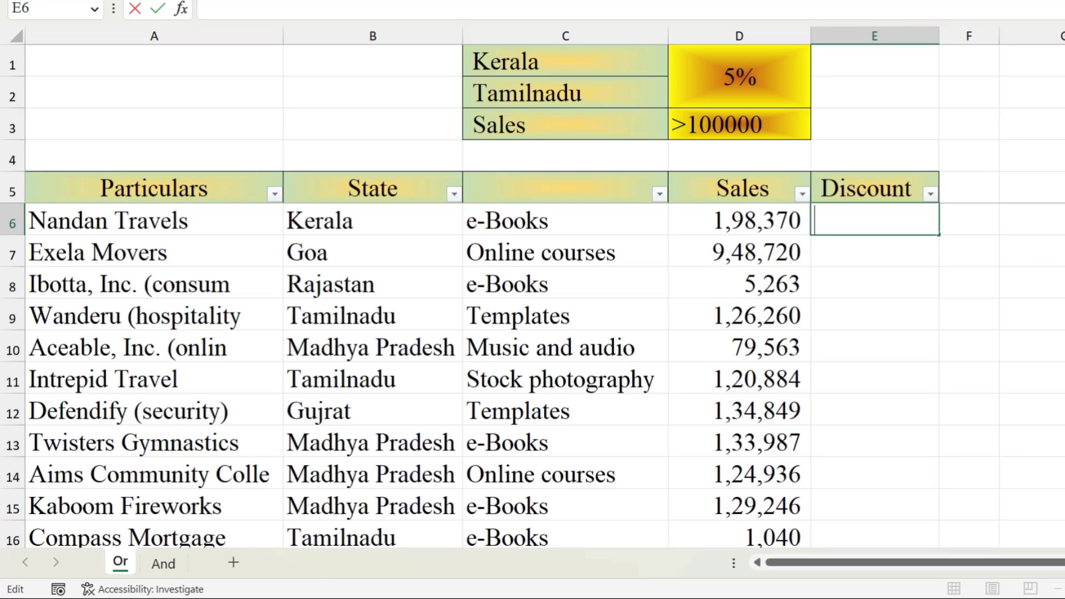
Start an OR formula in the first Discount cell, E6, with B6="Kerala" as the first condition.
text(=or)
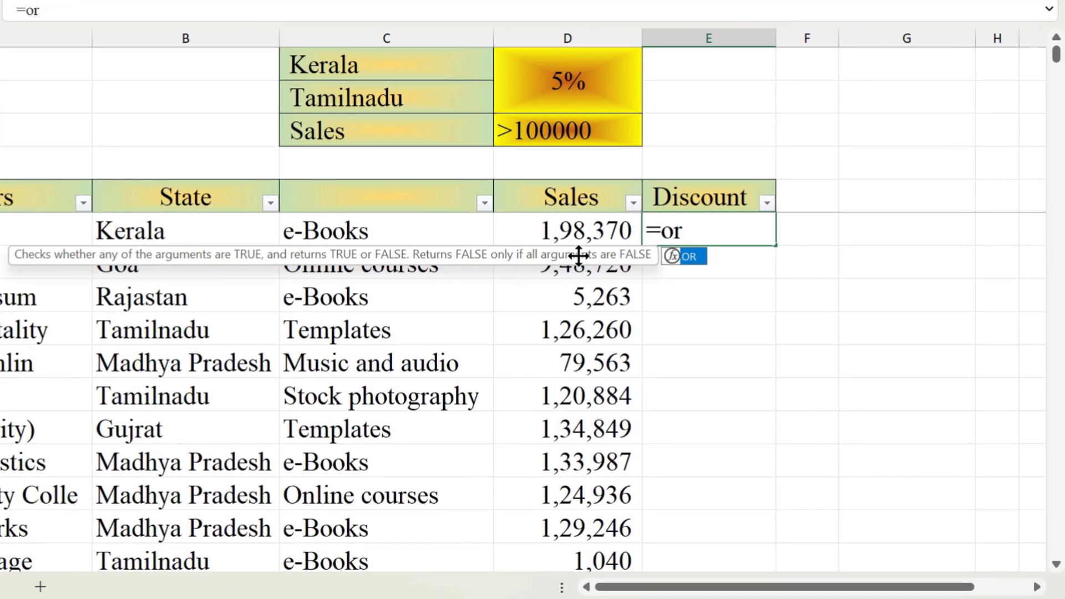
key(Tab)
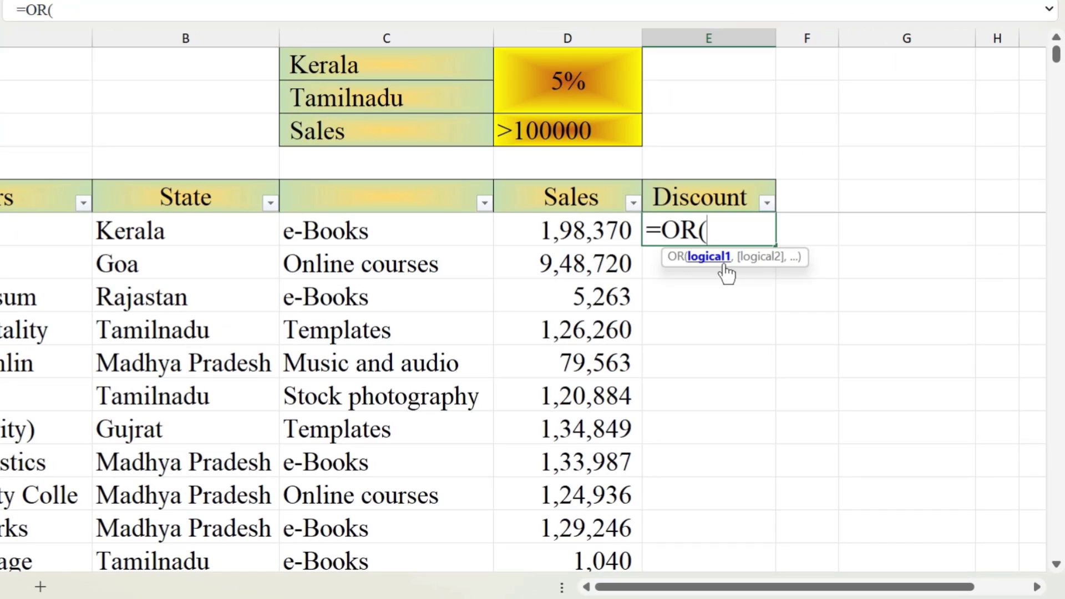
click(163, 230)
text(=)
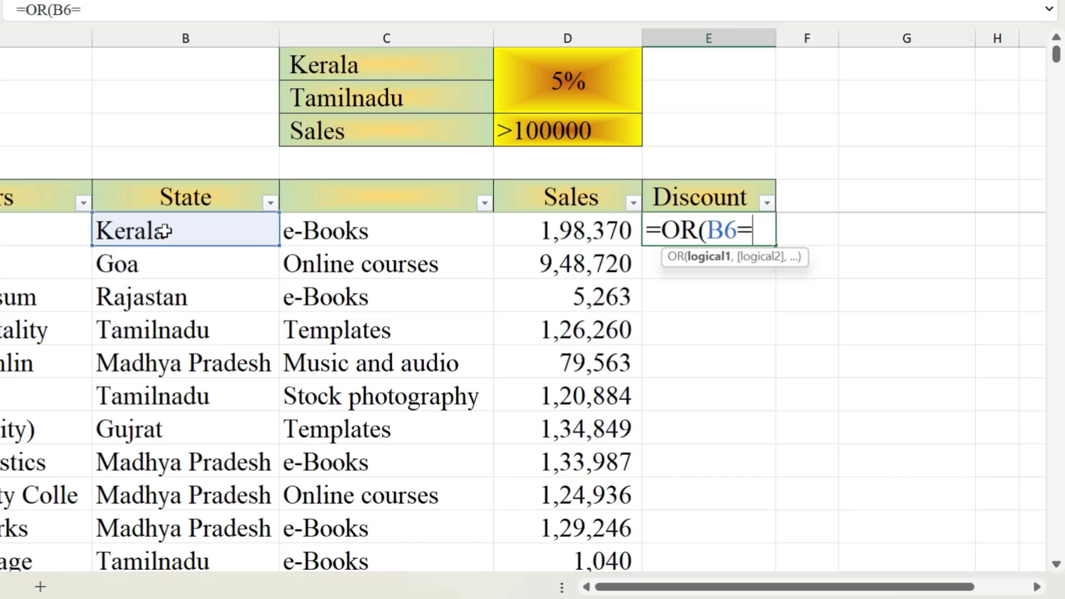
text("Kerala)
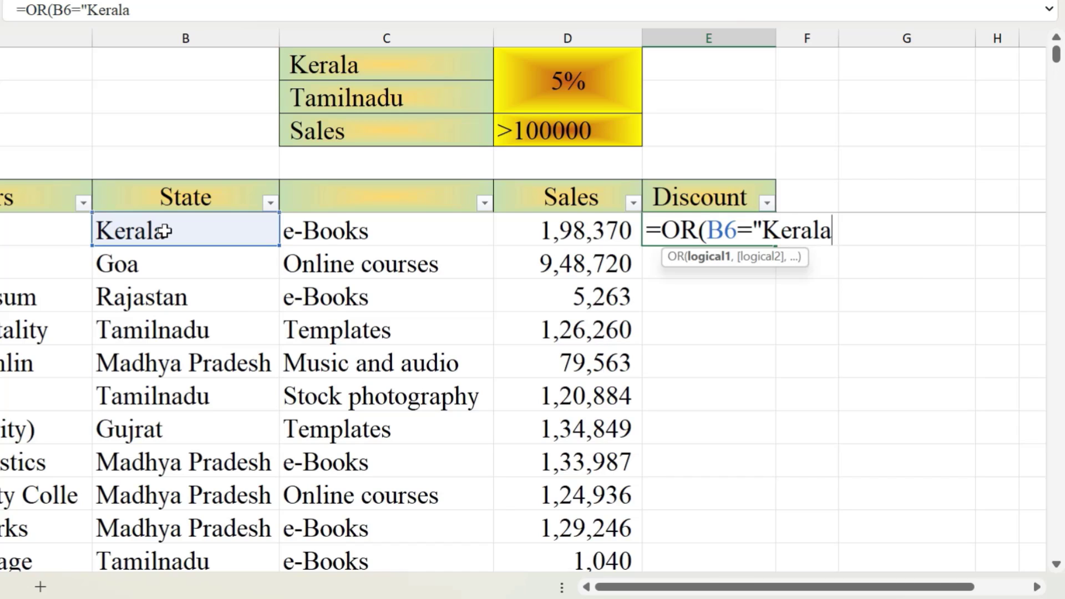
text(",)
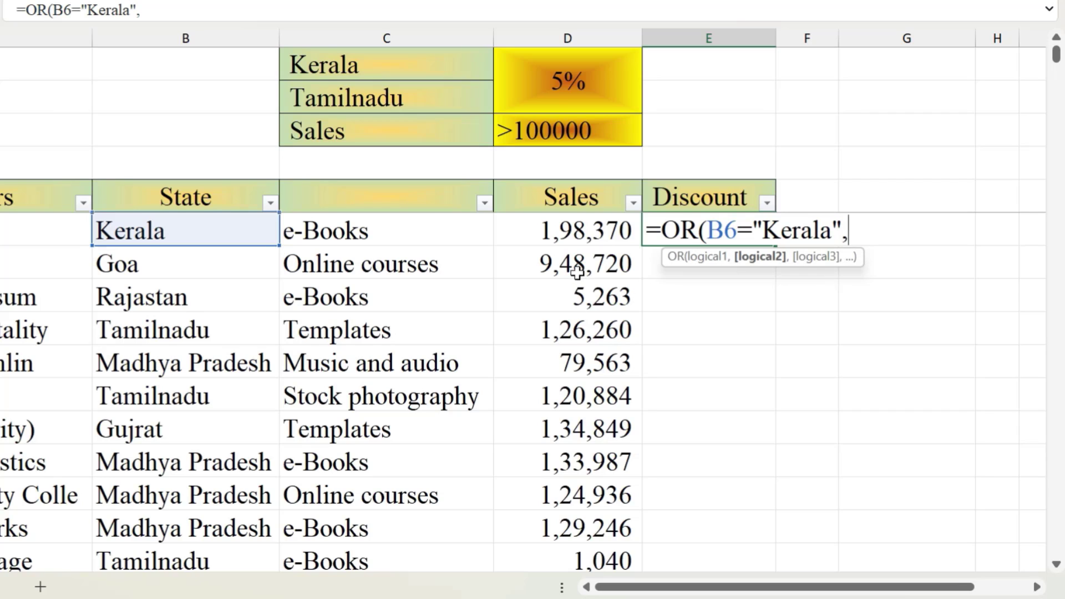
Add the conditions B6="Tamilnadu" and D6>100000 to the OR formula in E6 and complete it.
click(206, 231)
text(=)
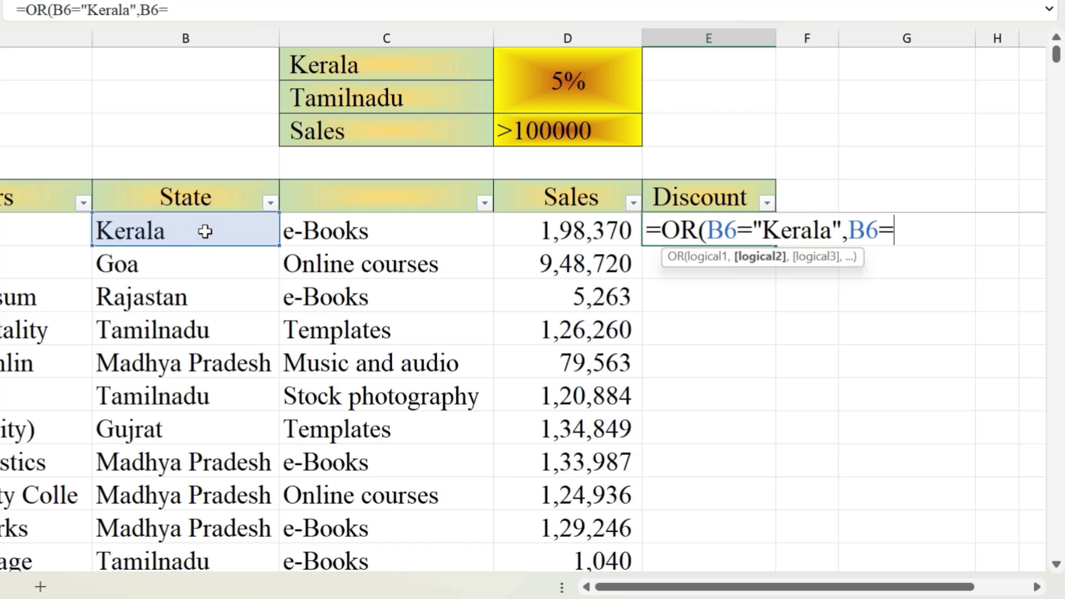
text("Tamilnadu")
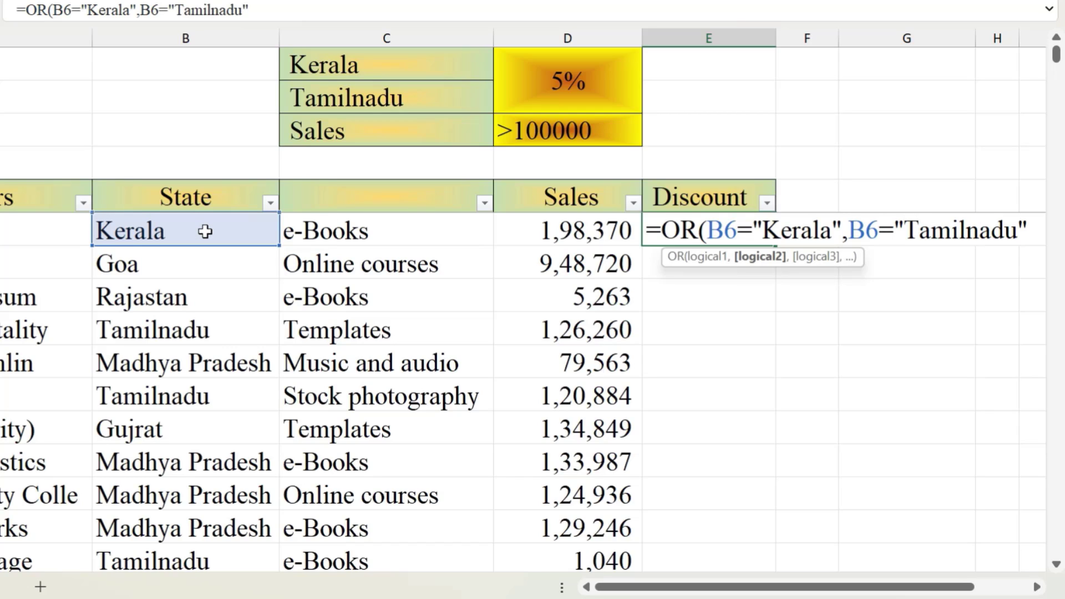
text(,)
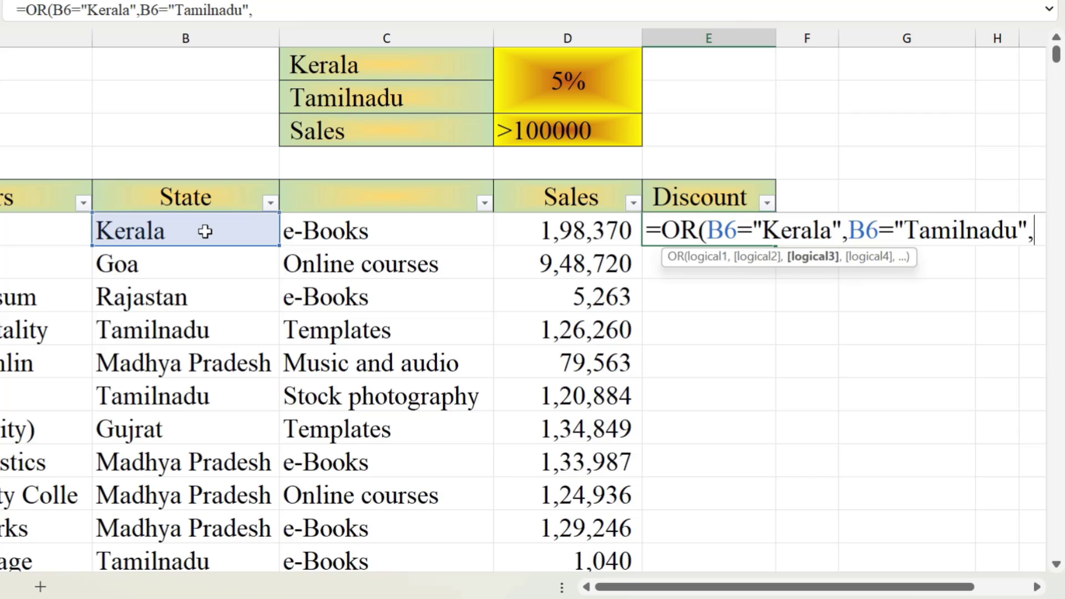
click(577, 233)
text(>)
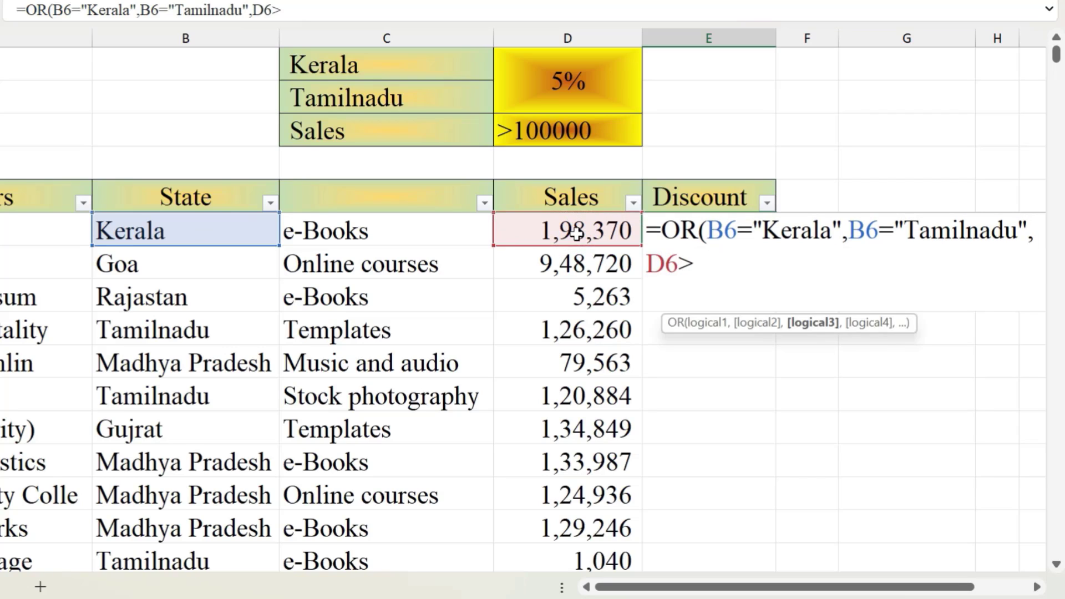
text(100000)
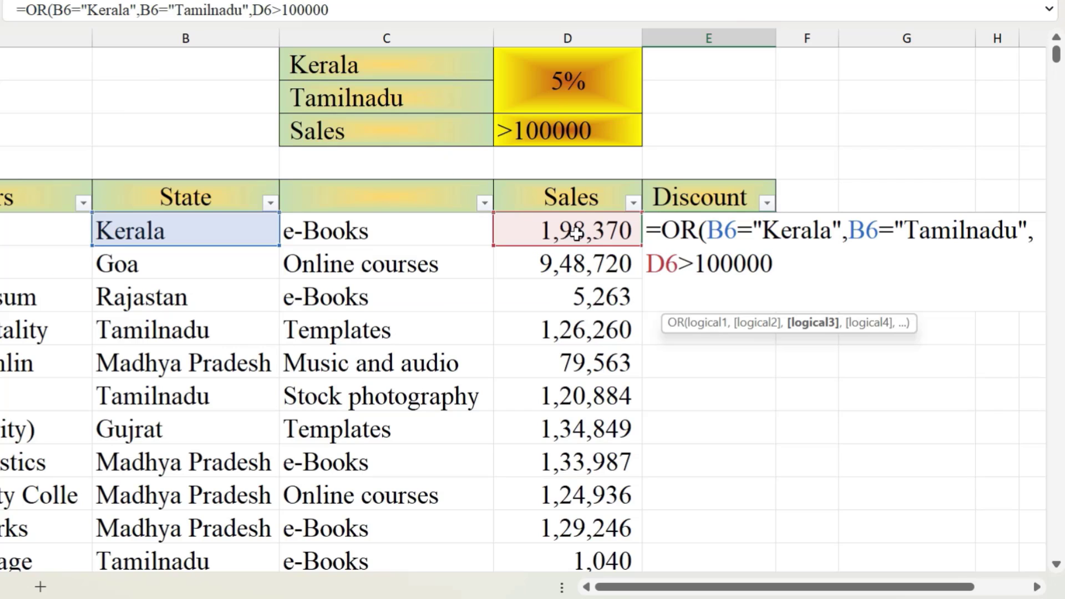
text())
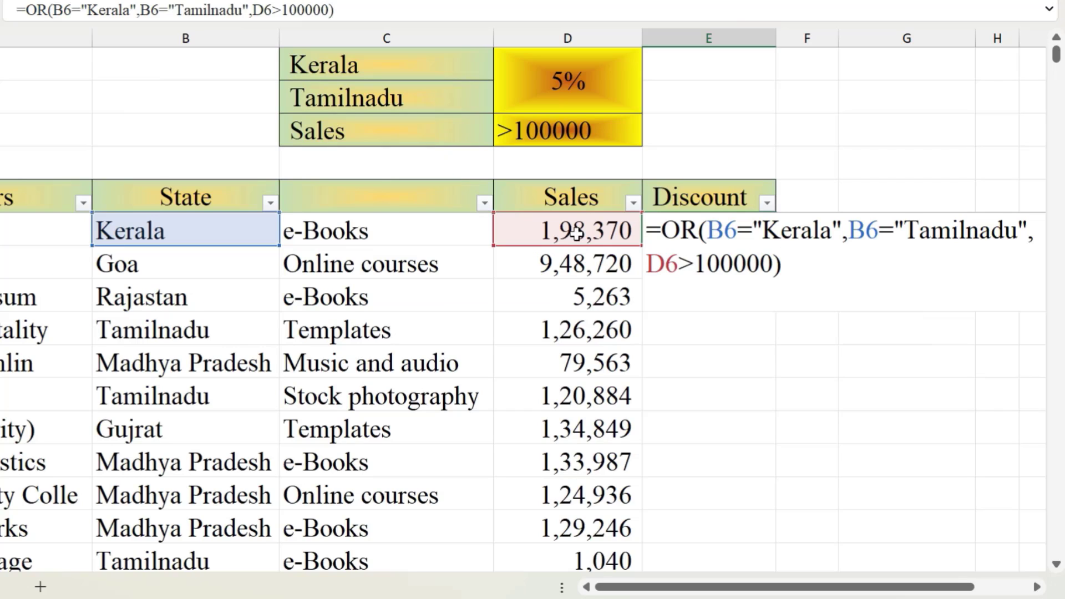
key(Return)
Fill the OR formula from E6 down the Discount column for all data rows.
click(733, 222)
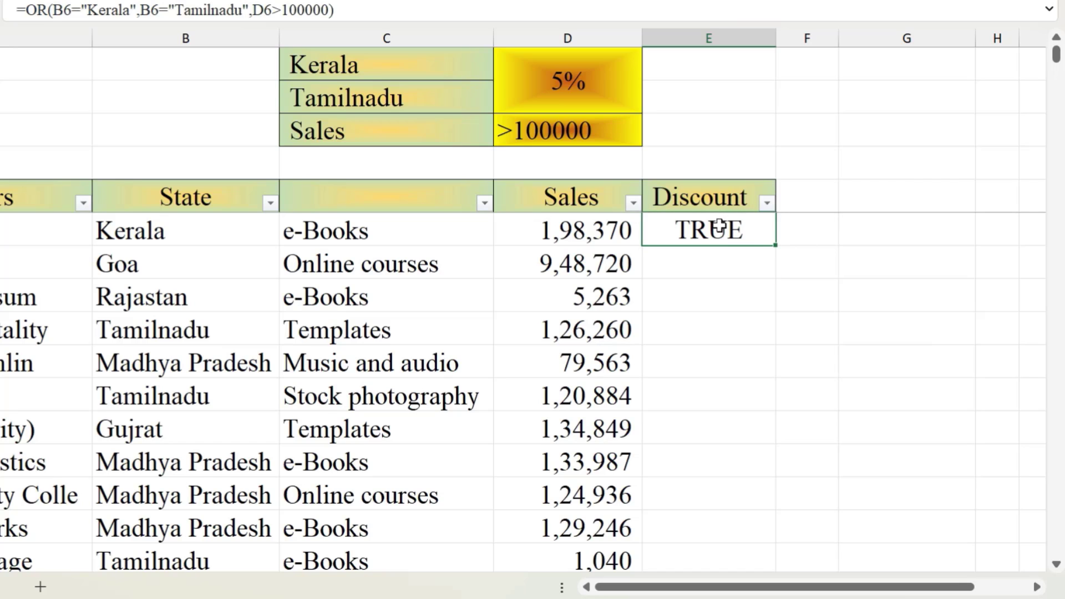
click(719, 226)
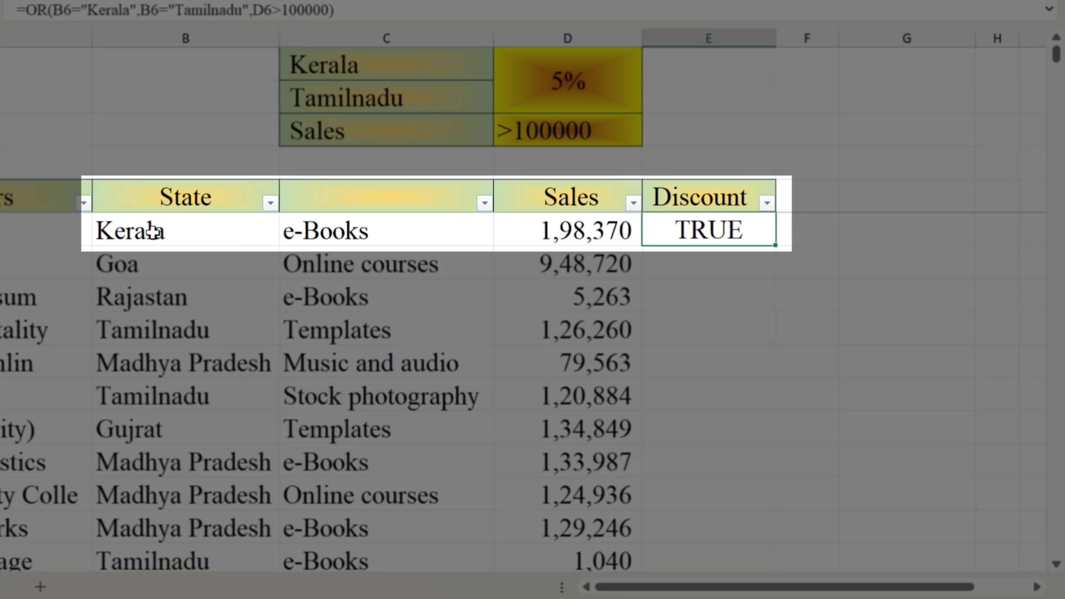
click(153, 231)
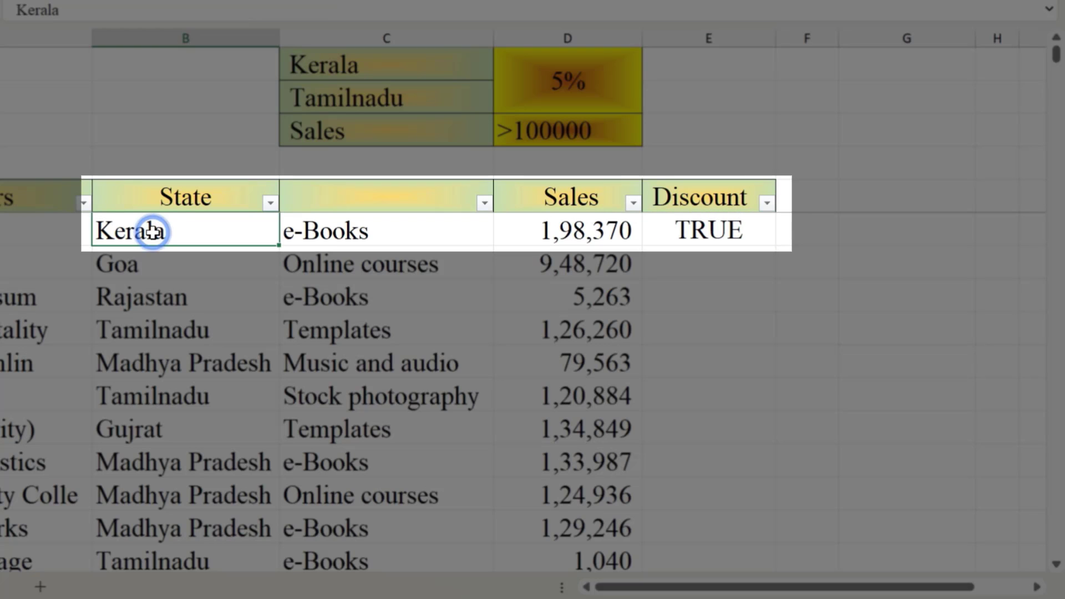
click(588, 223)
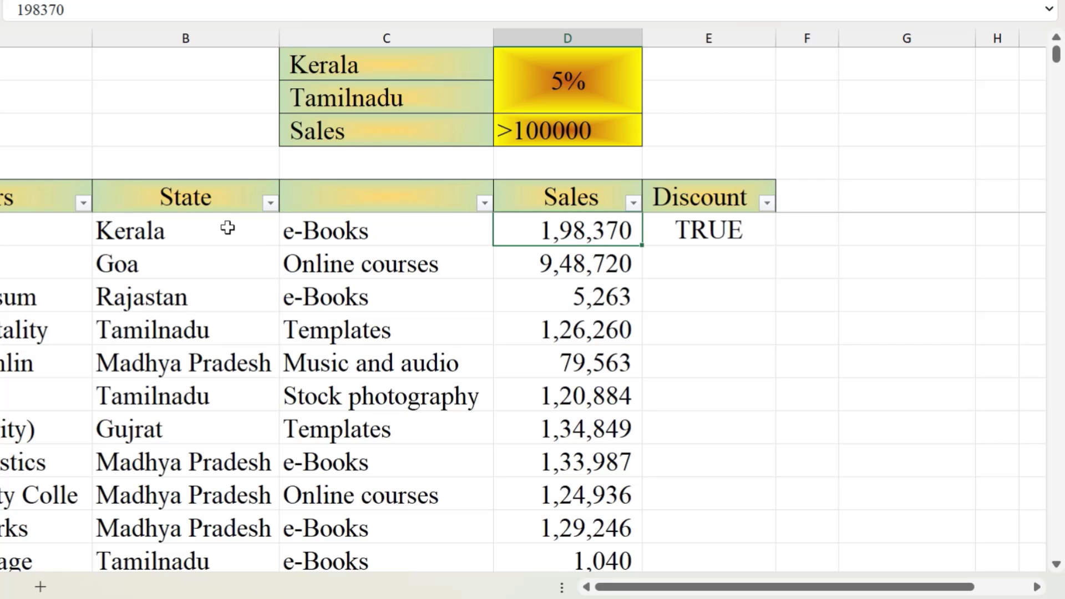
click(718, 232)
double_click(775, 245)
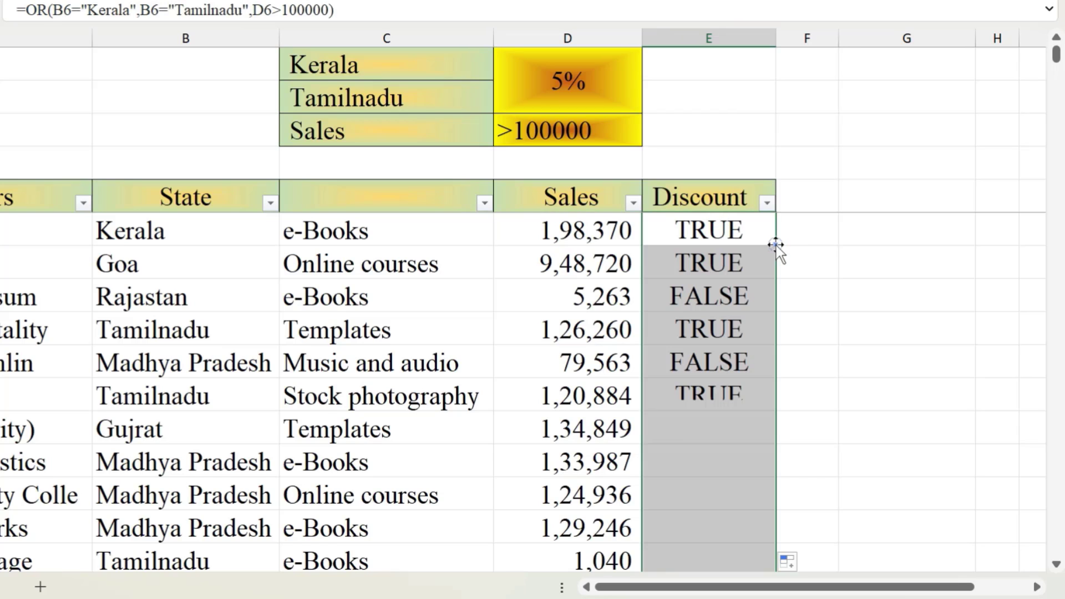
Check the Discount results against the state and sales values in rows 7, 8 and 11.
click(757, 272)
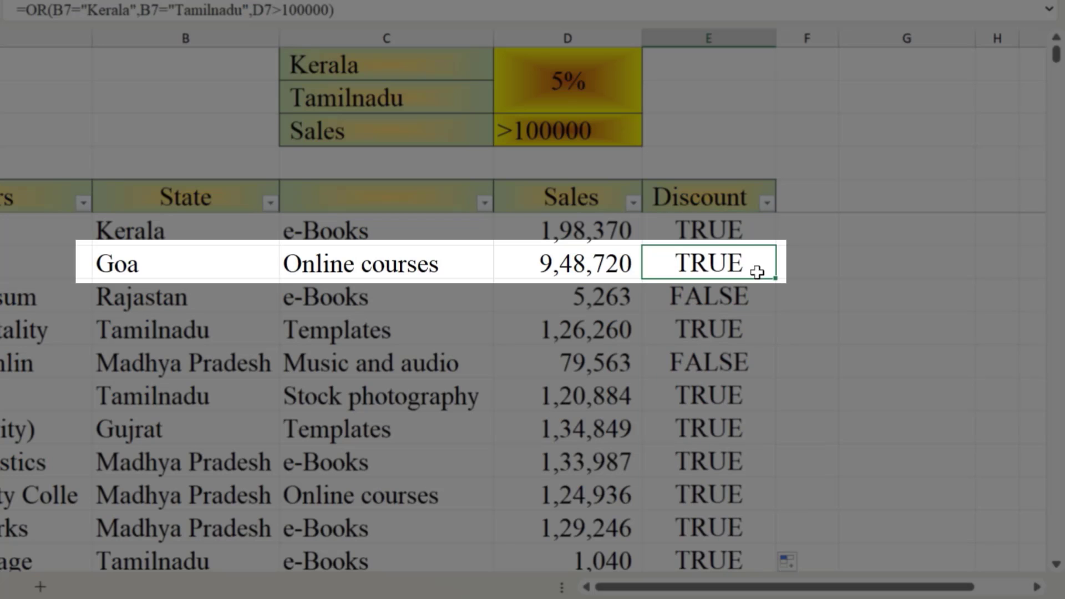
click(709, 261)
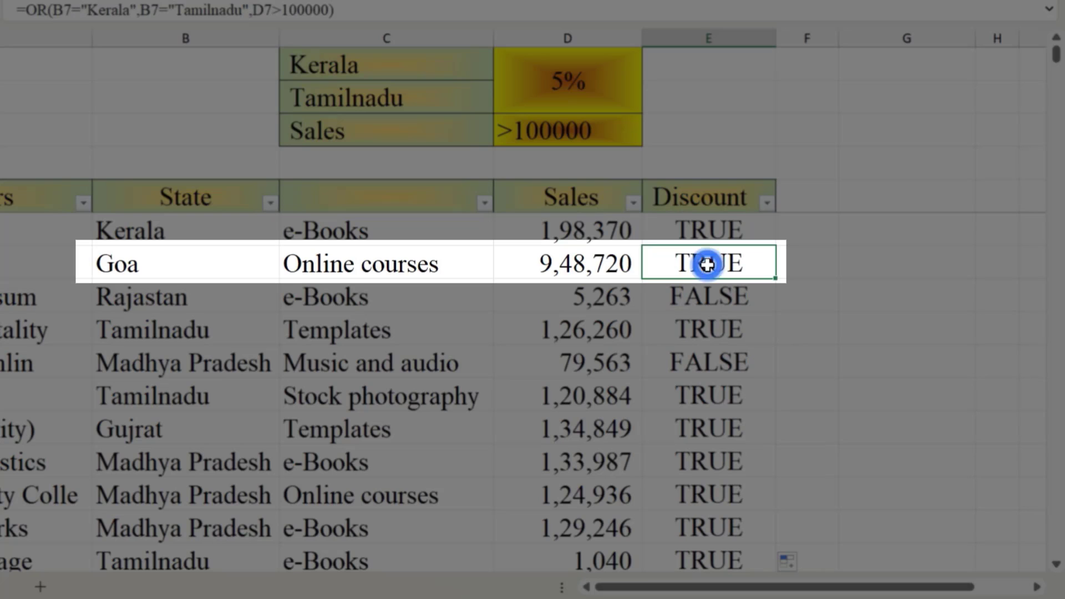
click(504, 265)
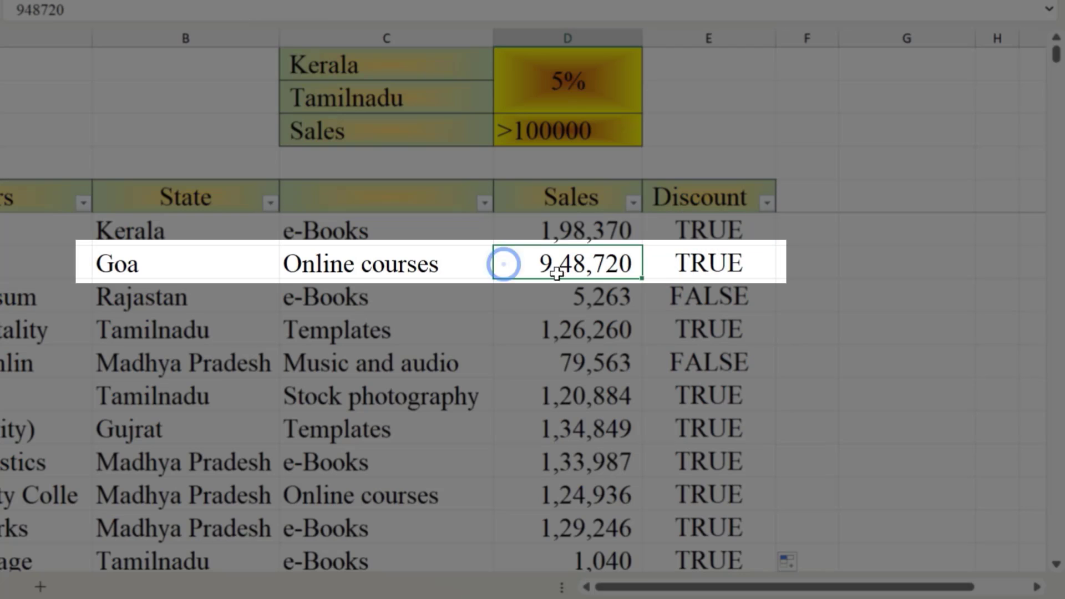
click(698, 297)
click(219, 296)
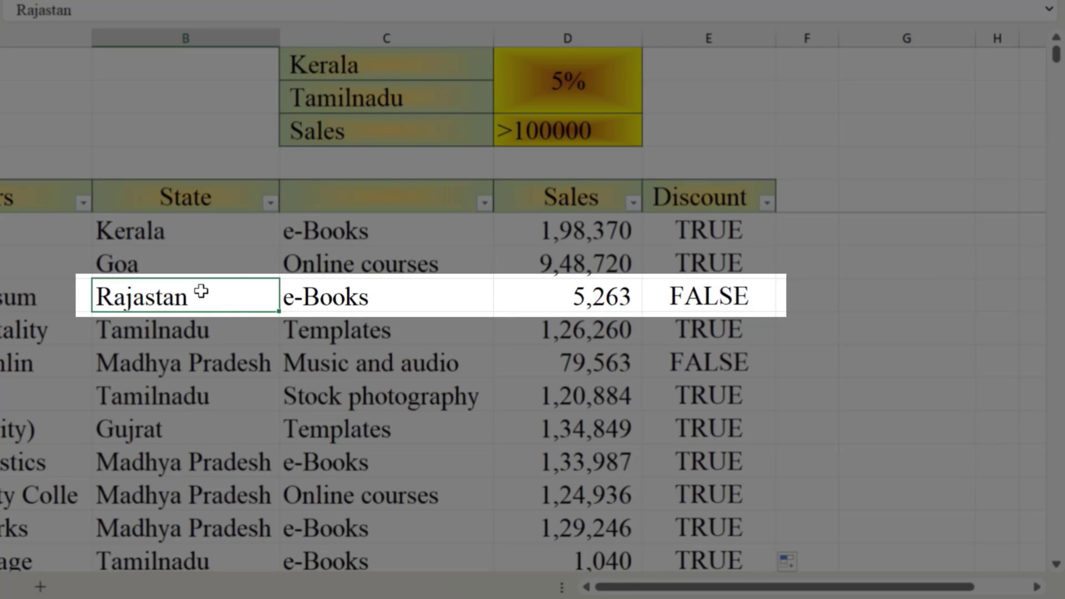
click(602, 304)
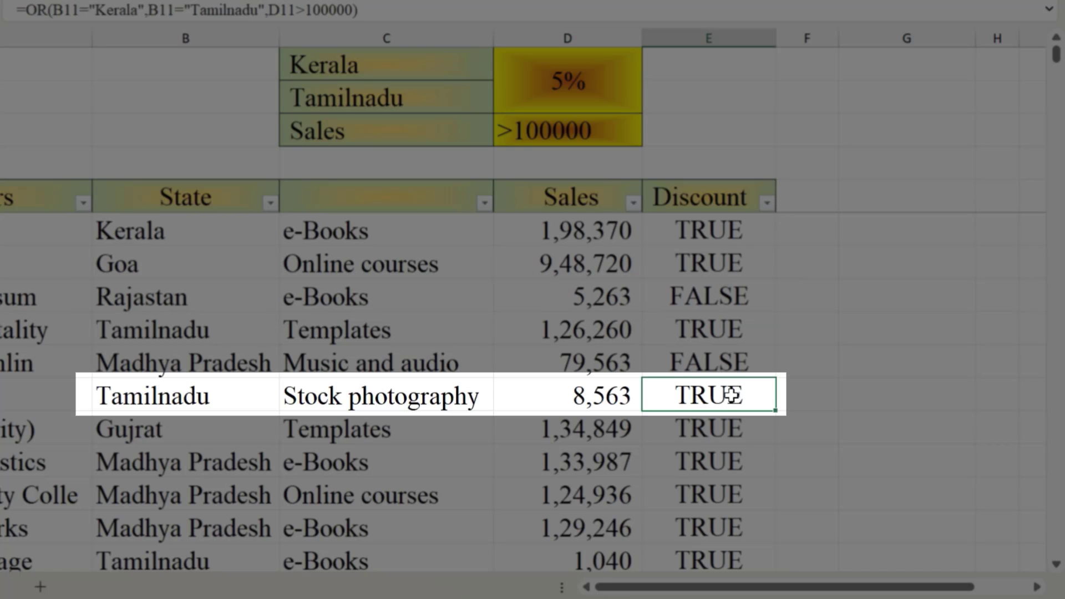
click(545, 394)
click(182, 396)
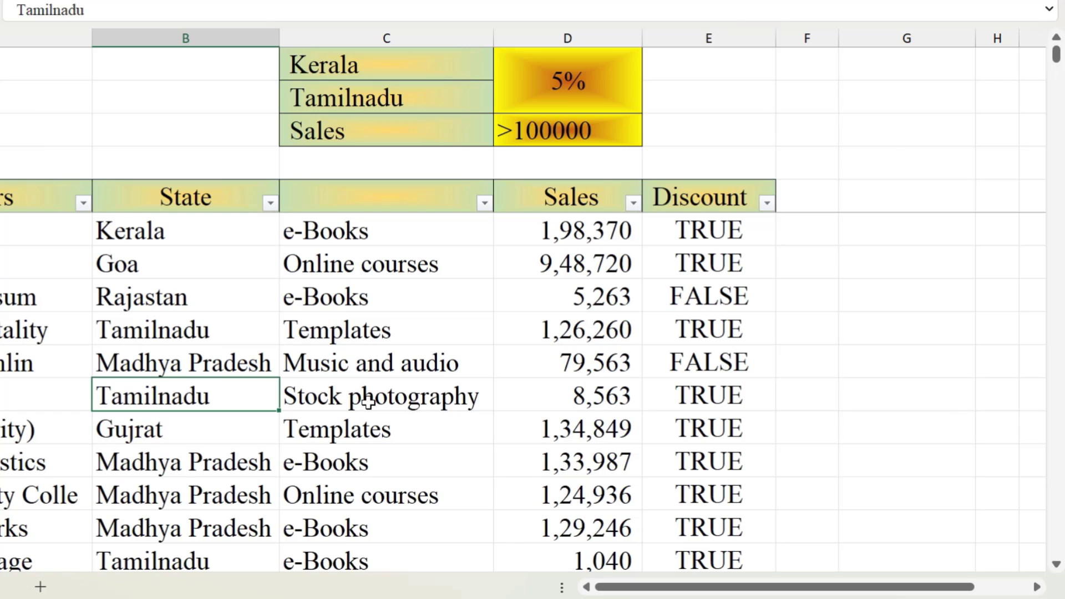
Wrap the OR formula in E6 in an IF function, using the OR expression as its logical test.
click(706, 231)
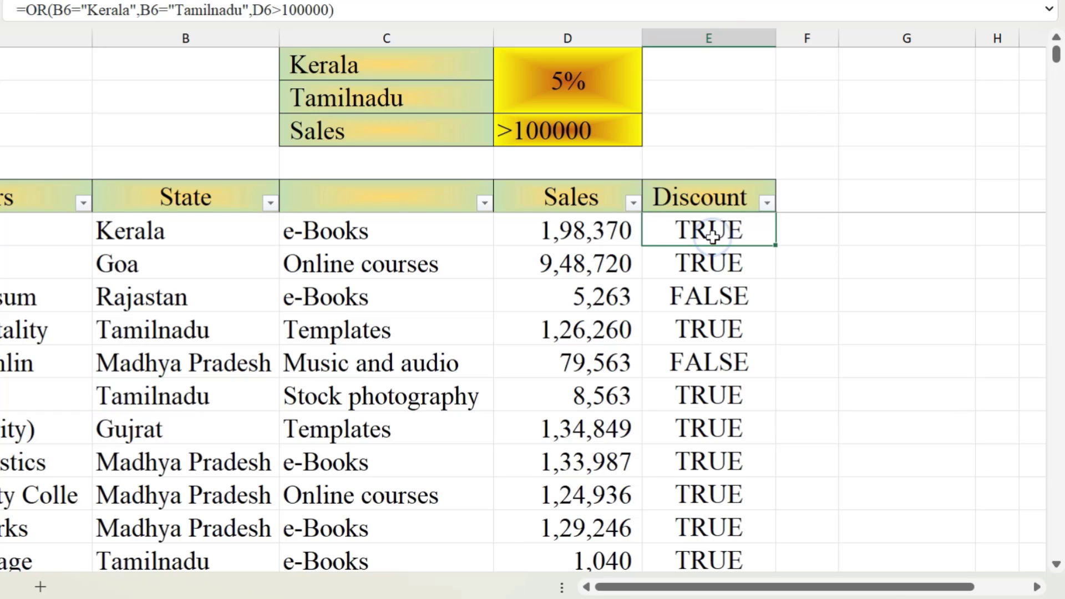
key(F2)
click(664, 227)
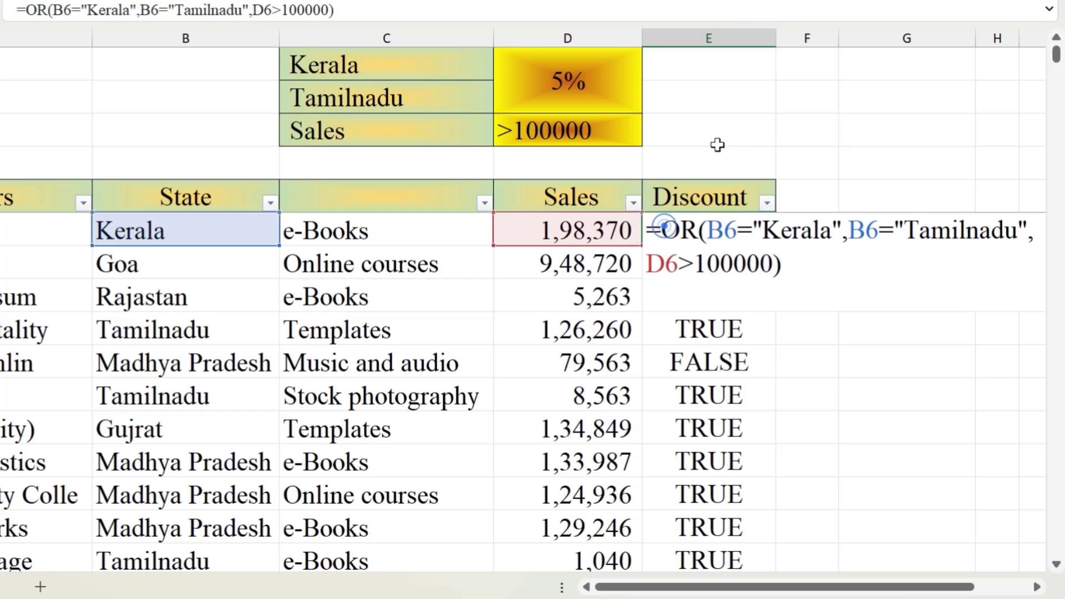
text(if)
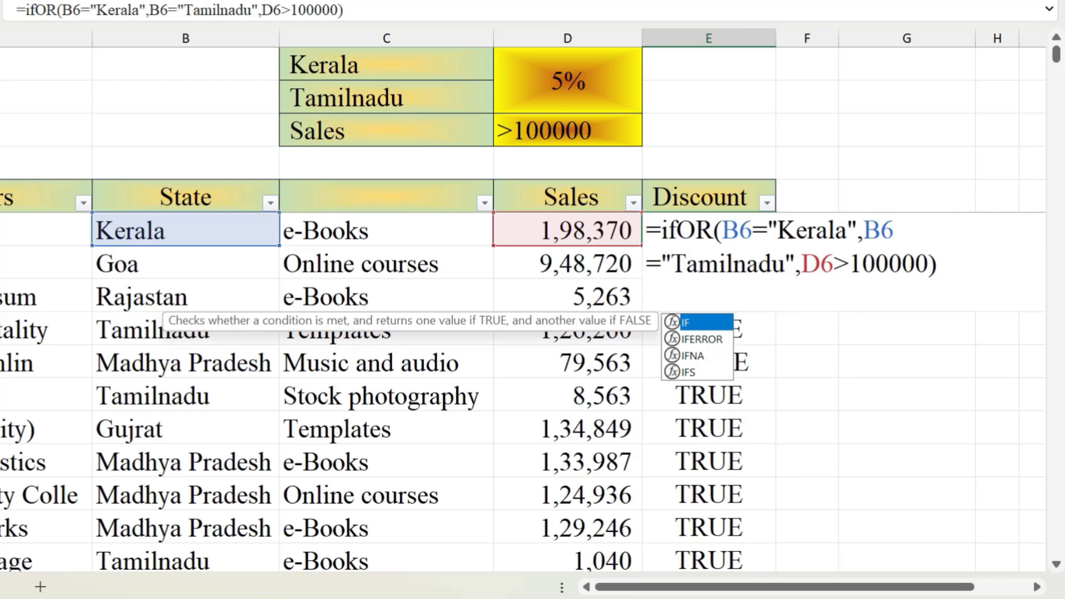
key(Tab)
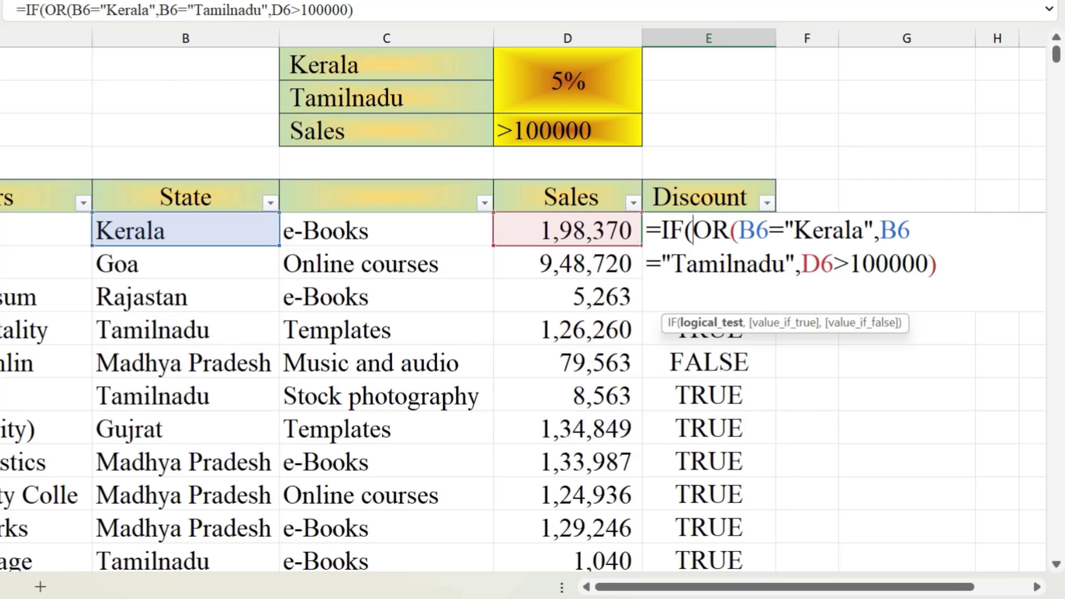
click(726, 331)
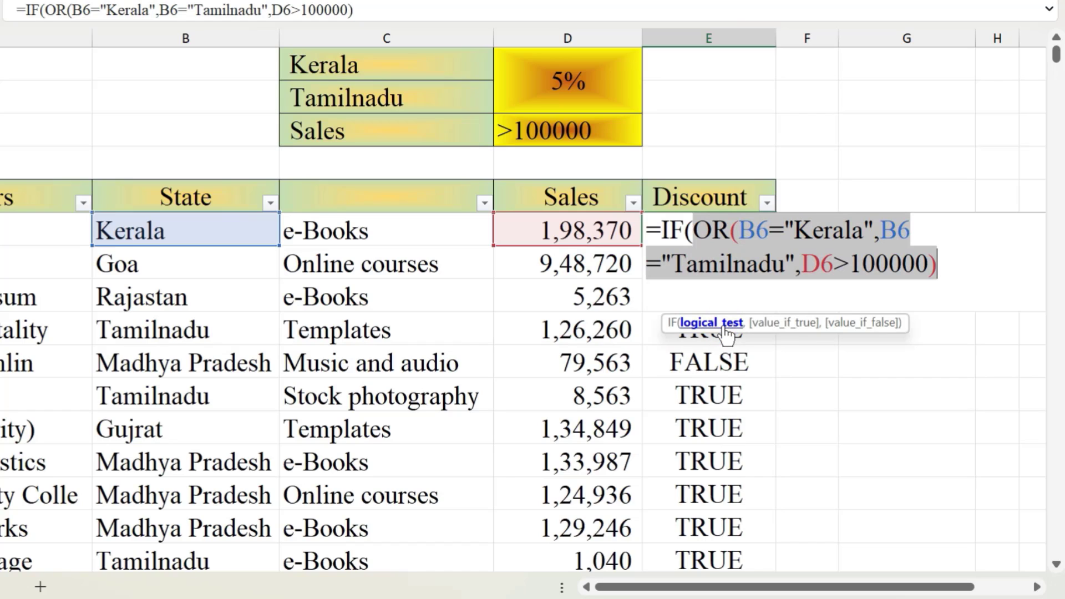
key(Right)
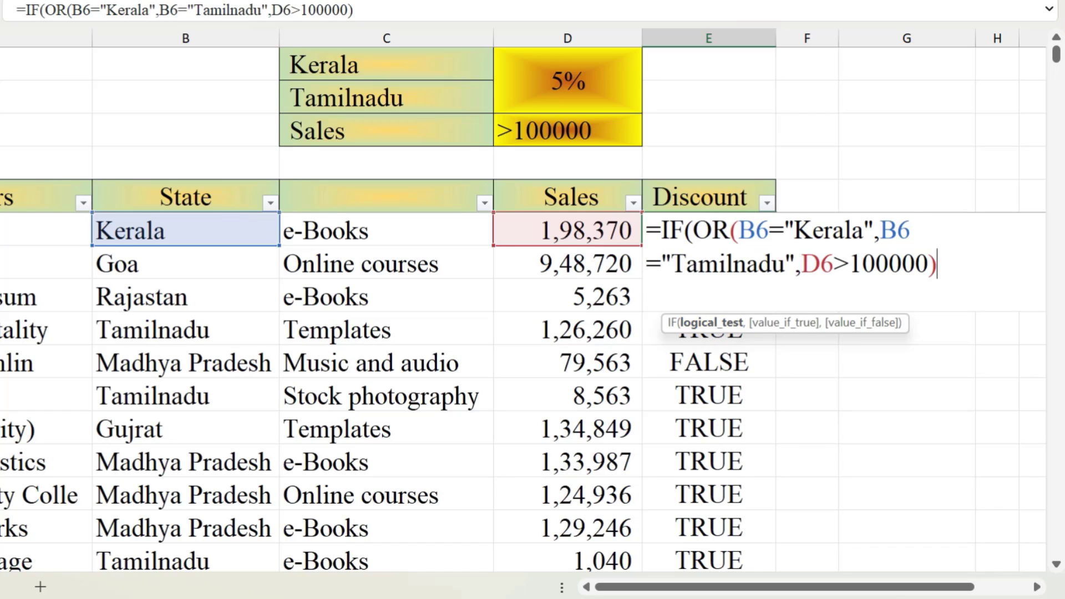
text(,)
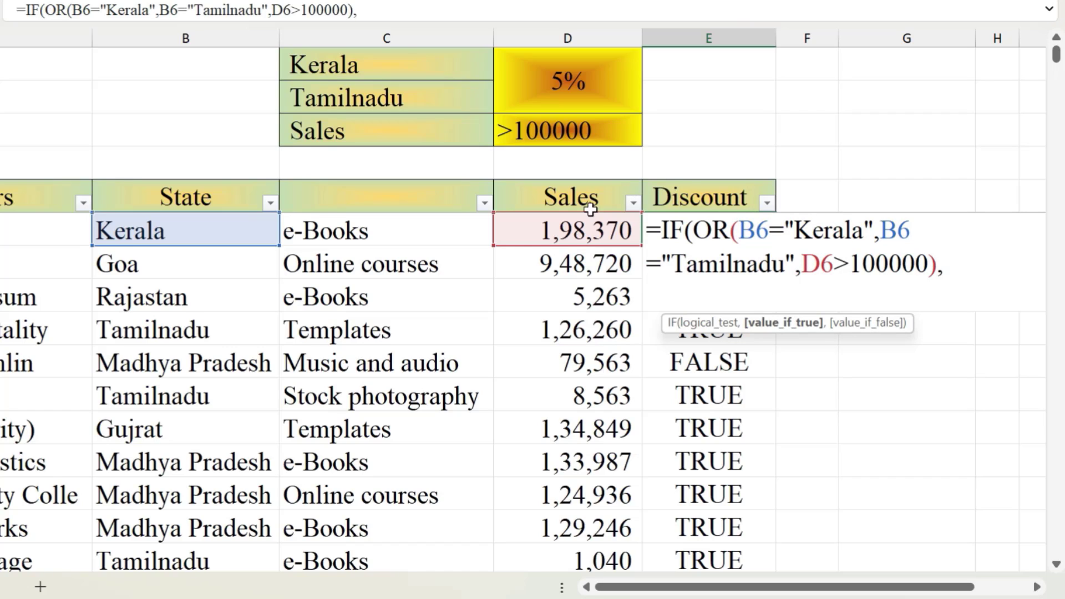
Set the IF formula in E6 to return D6*D1 when true and 0 when false, and complete it.
click(559, 231)
text(*)
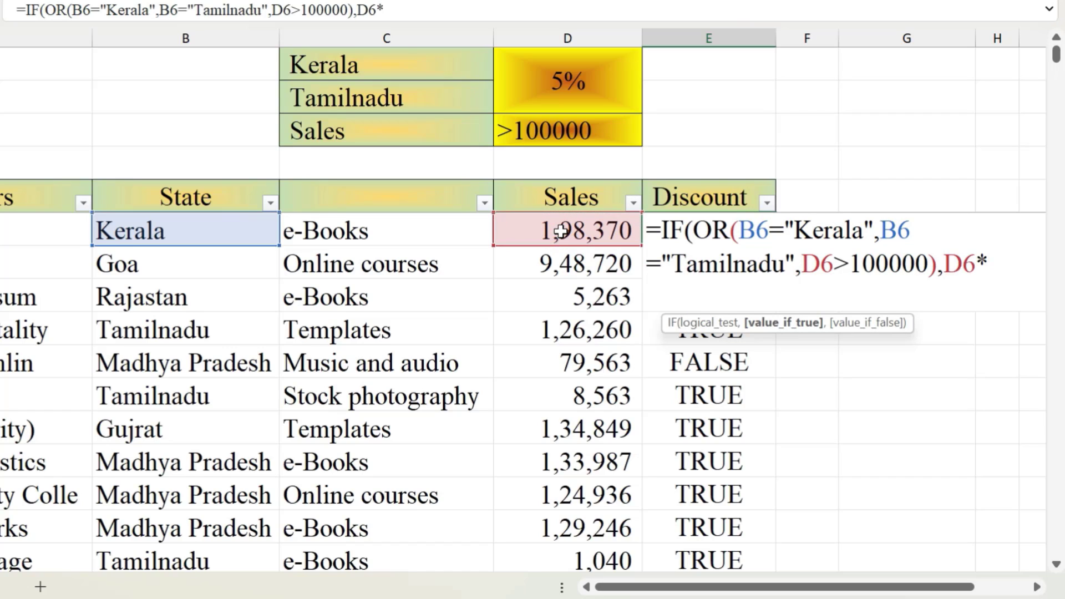
click(580, 69)
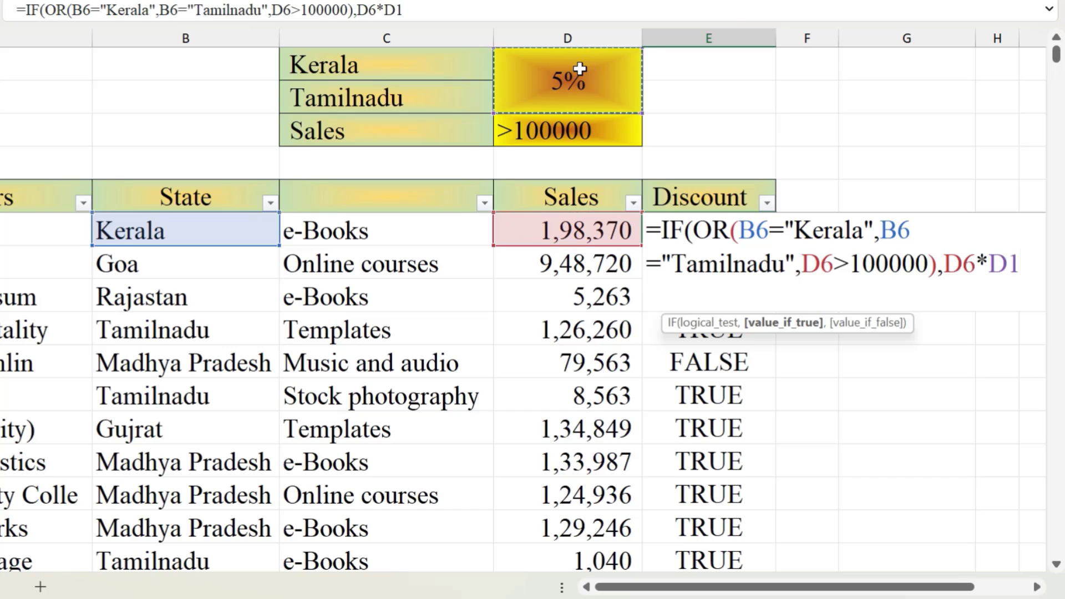
text(,)
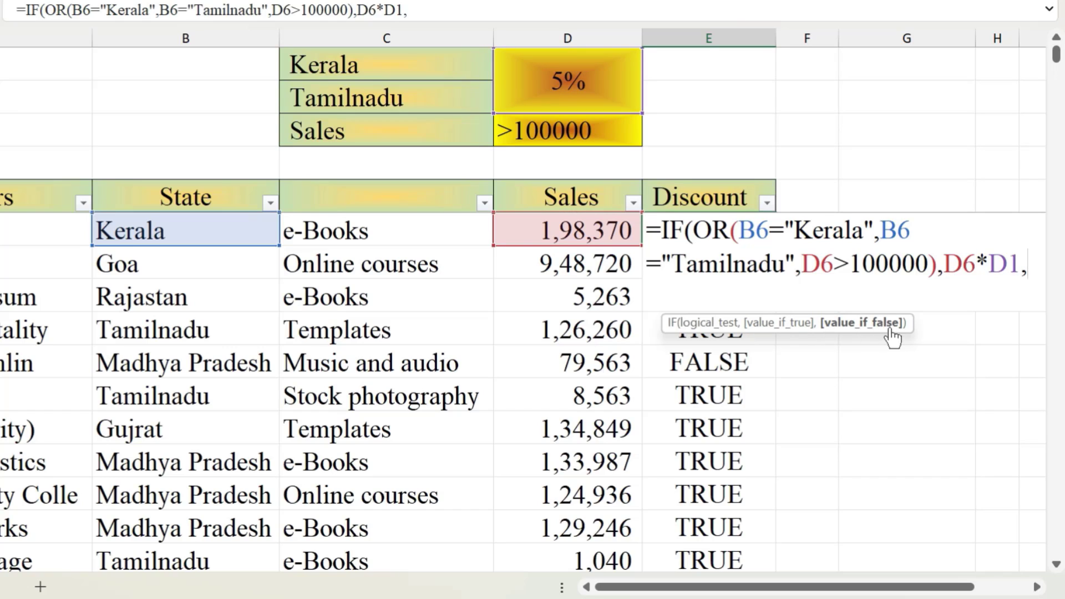
text(0)
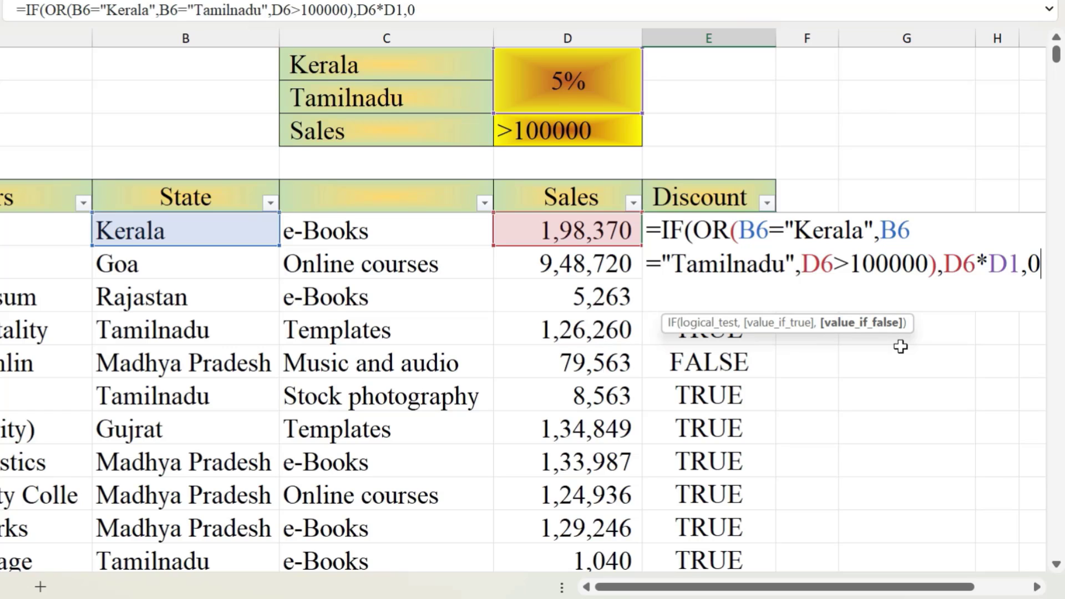
text())
key(Return)
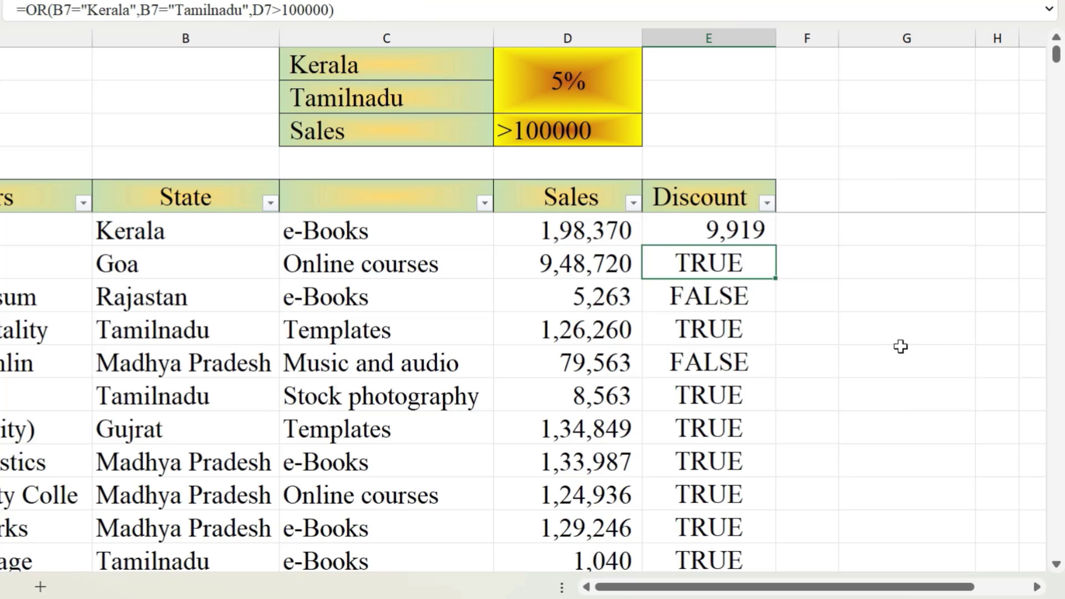
Fill the IF formula from E6 down the Discount column and inspect the cell references in E11's copy.
click(738, 225)
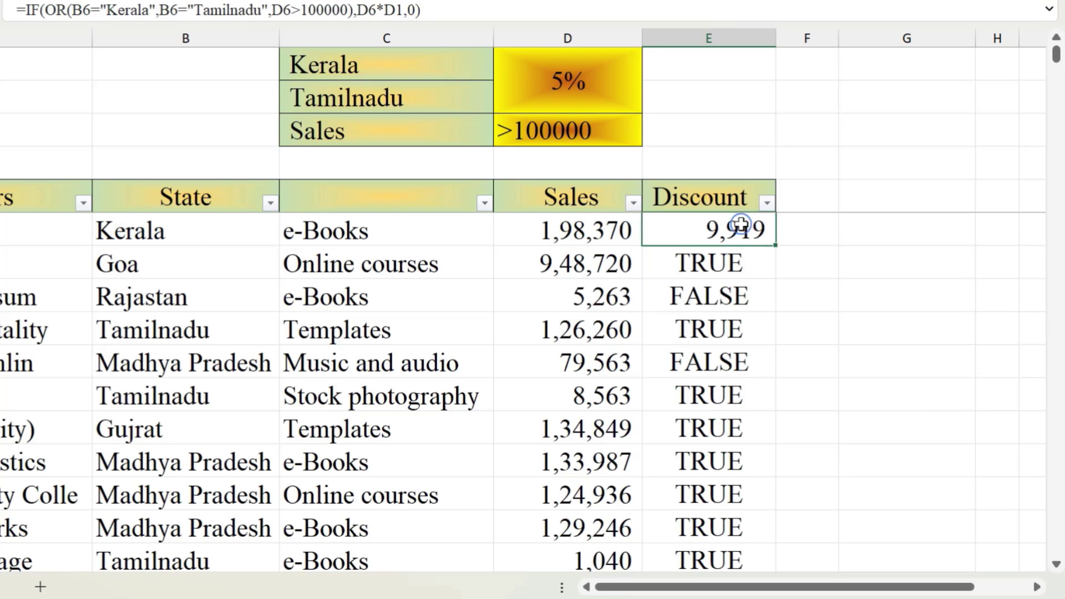
double_click(776, 246)
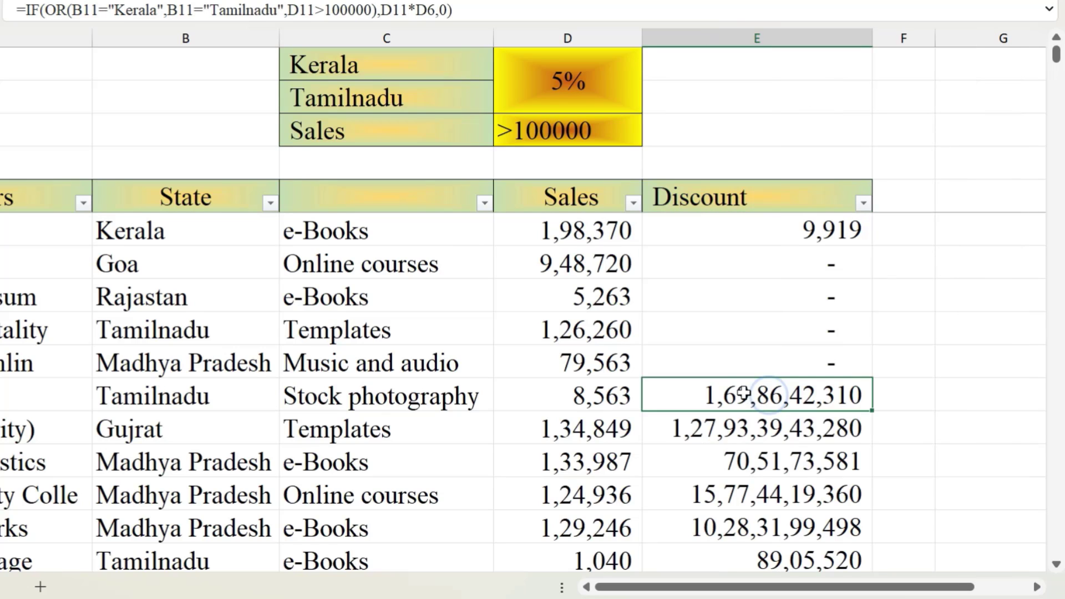
drag(744, 392, 747, 464)
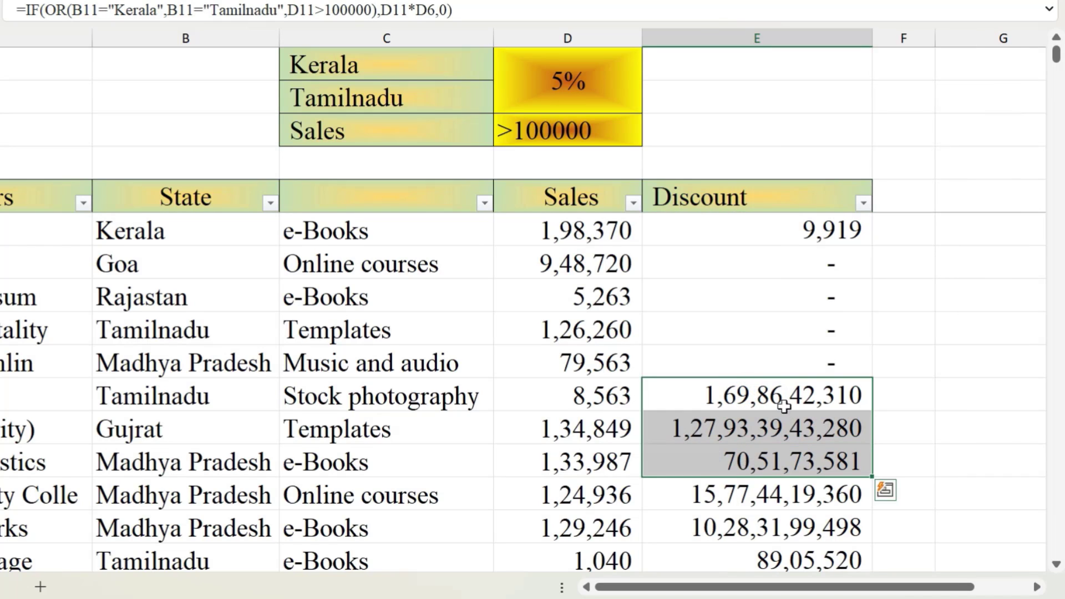
click(763, 391)
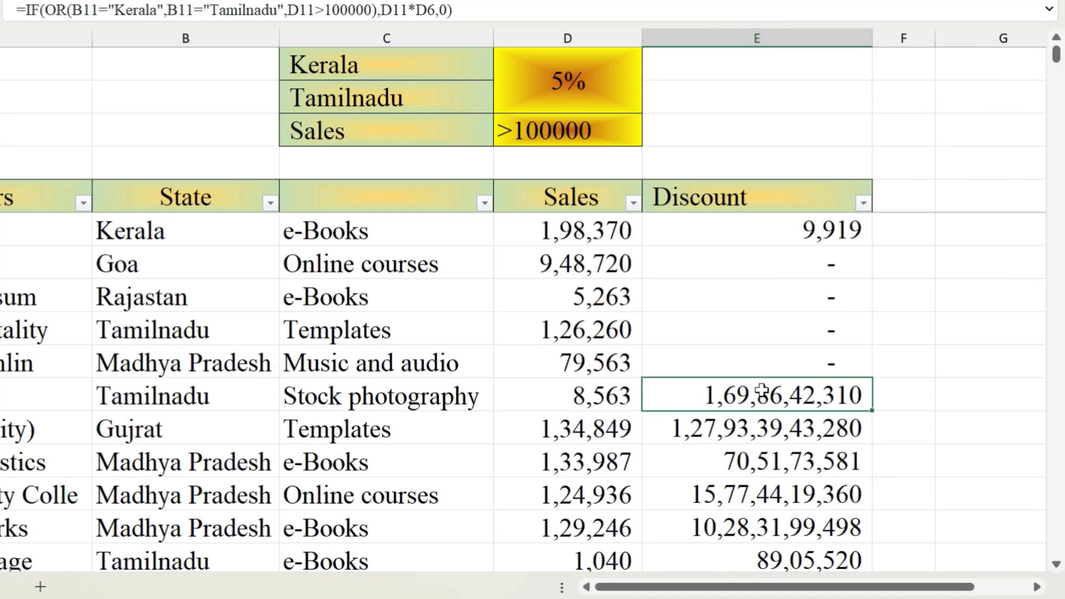
key(F2)
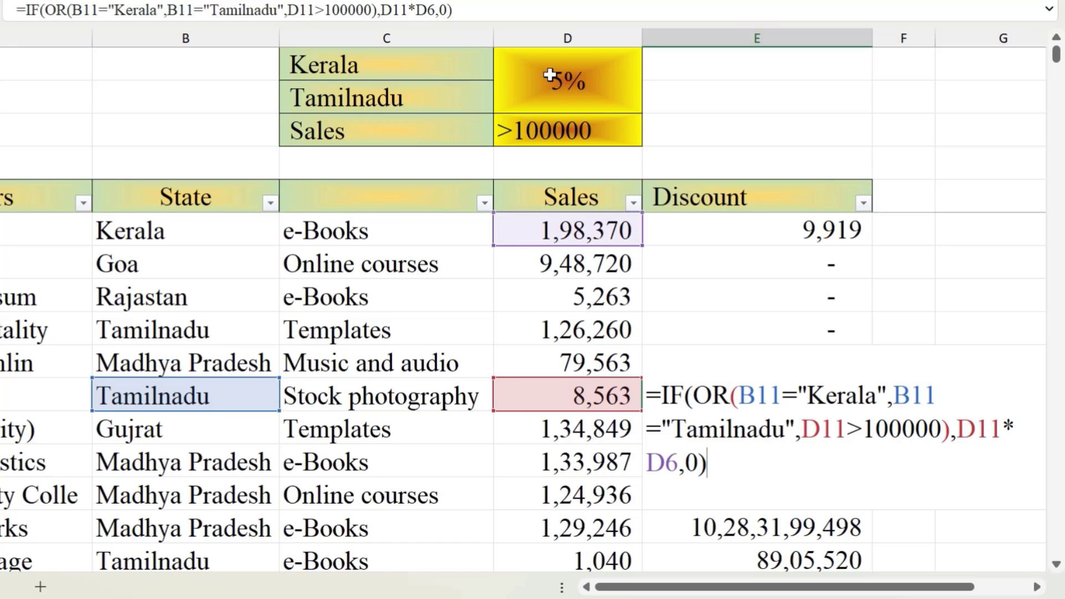
key(ctrl+Return)
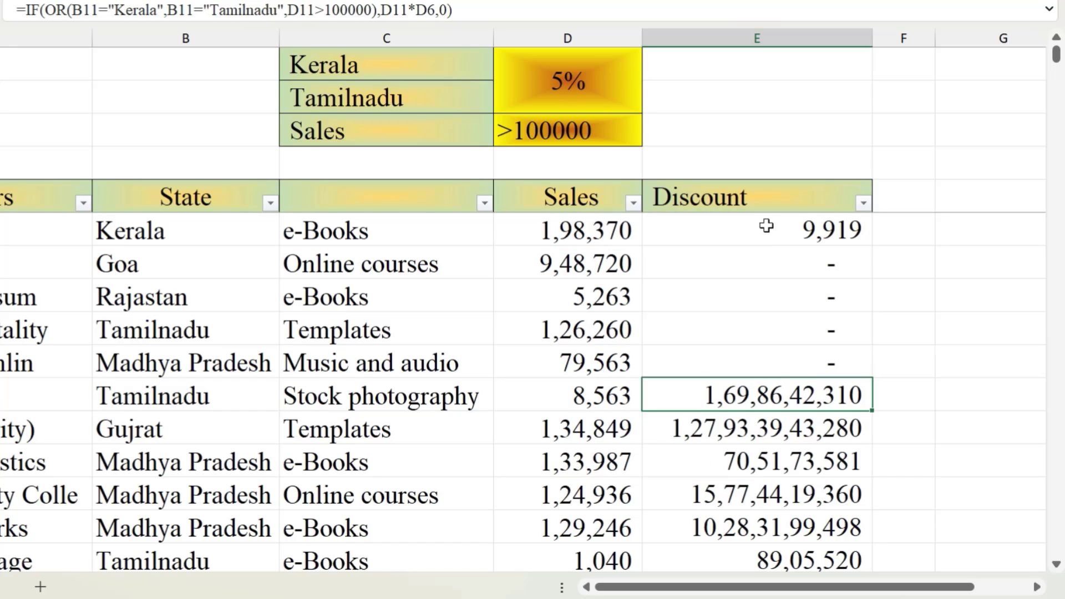
Make the D1 reference absolute as $D$1 in the IF formula in E6.
click(766, 226)
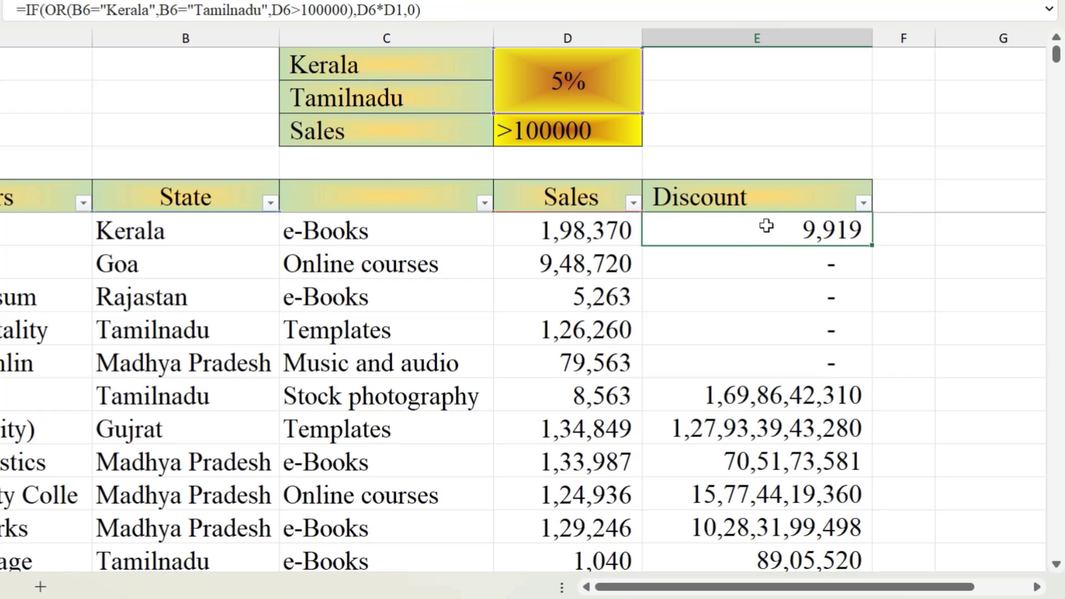
double_click(766, 226)
key(shift+Right)
key(shift+Right)
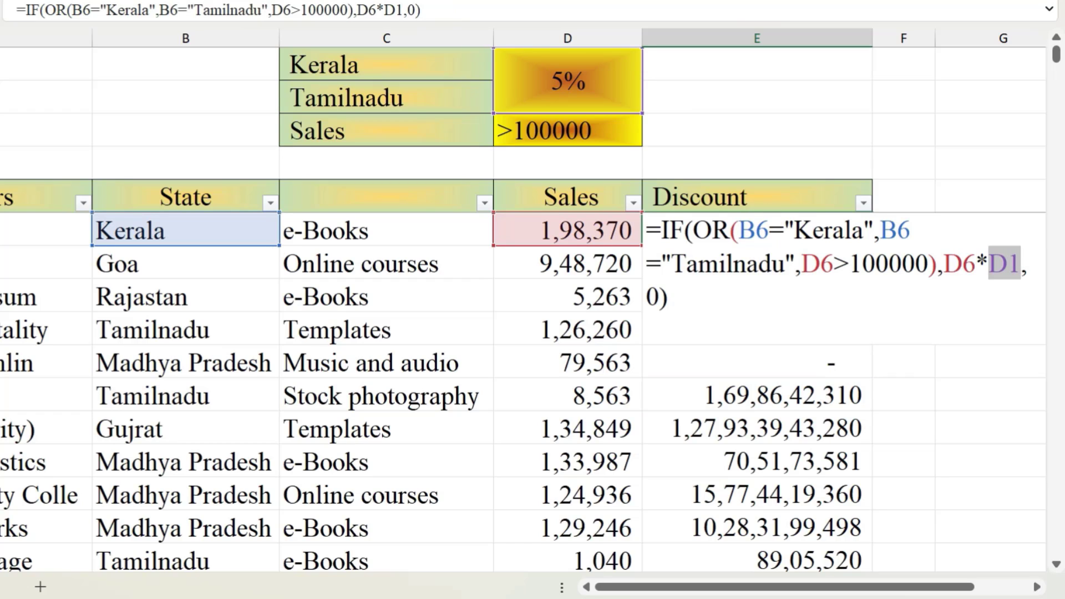
key(F4)
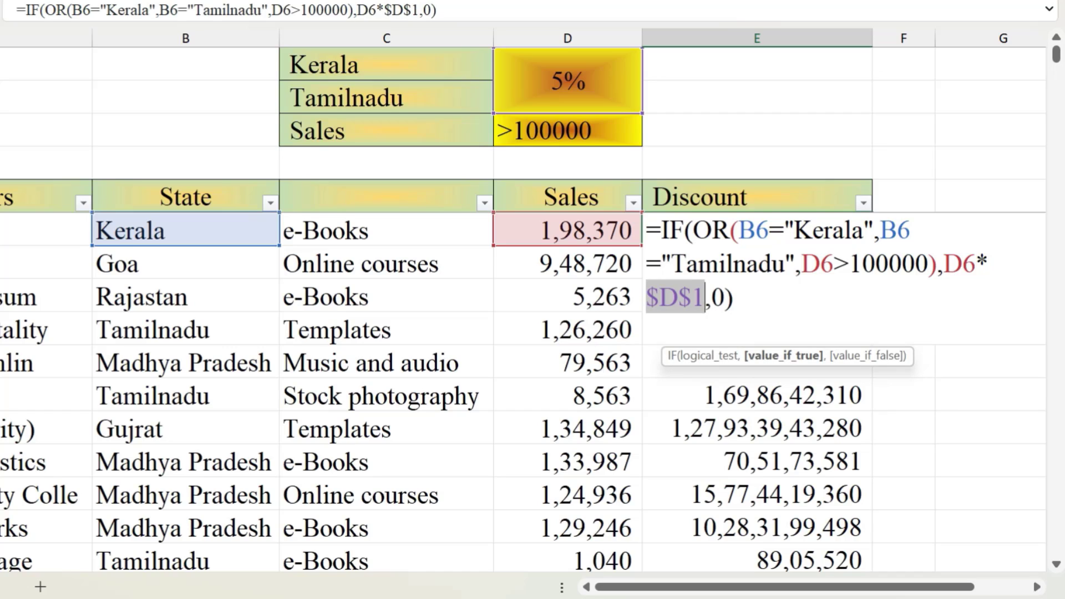
Replace *$D$1 with *5% in the E6 formula and fill the formula down the Discount column.
key(BackSpace)
key(BackSpace)
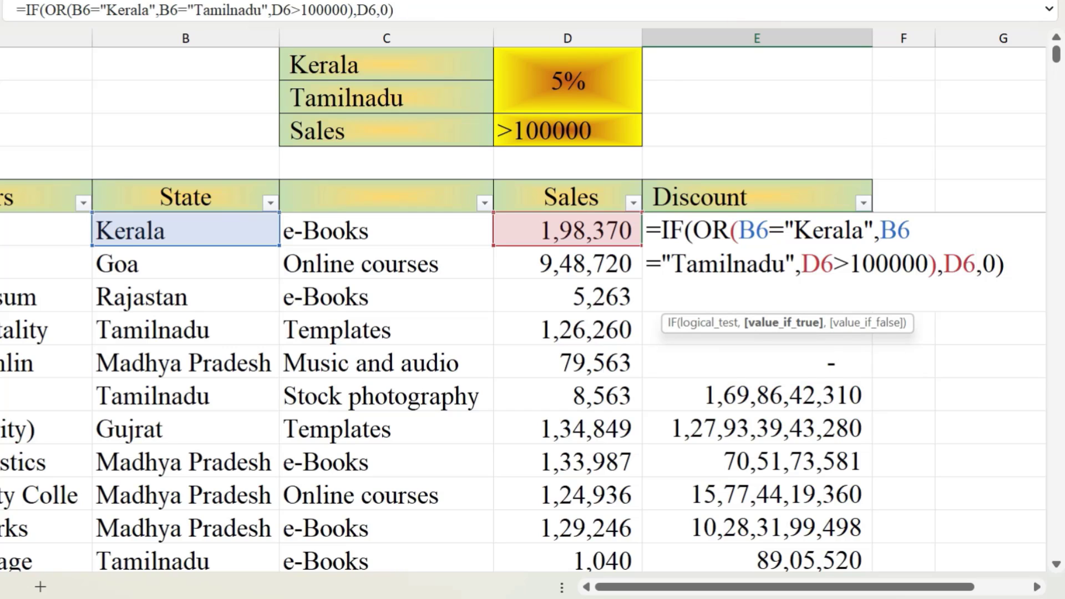
text(*5%)
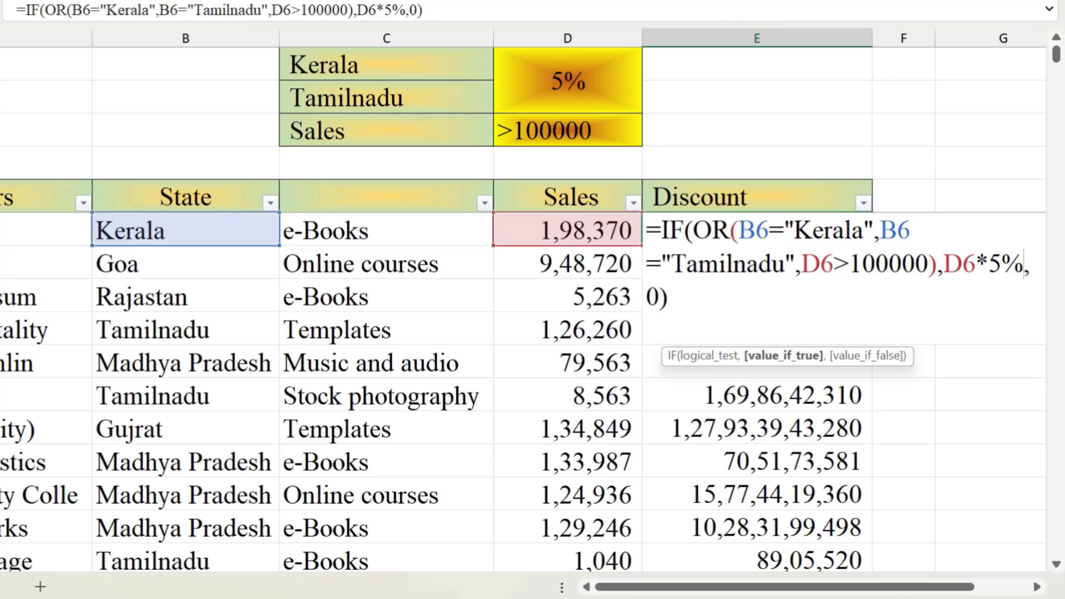
key(ctrl+Return)
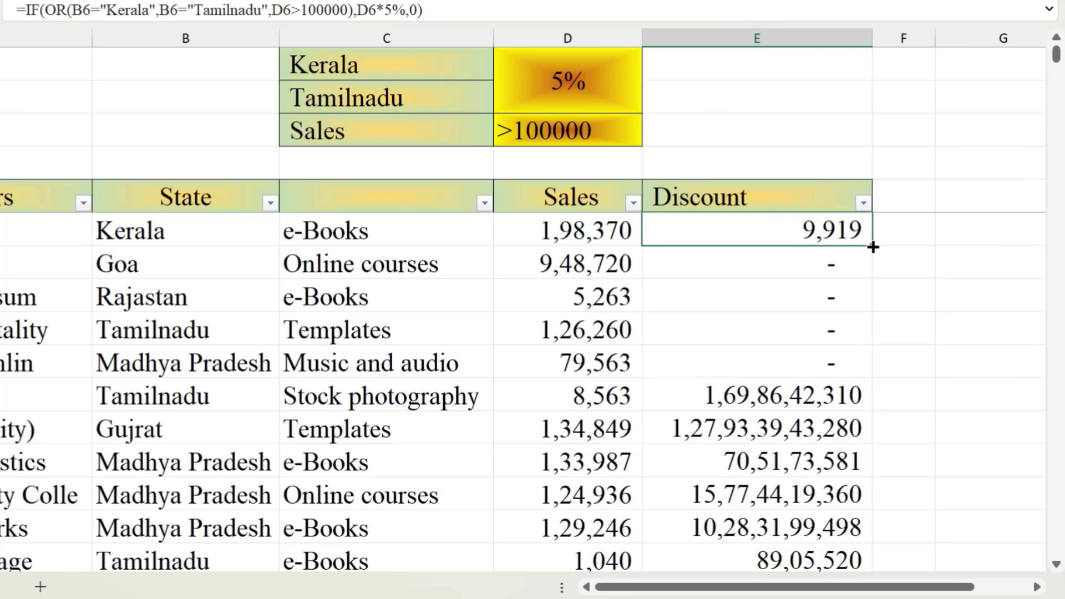
double_click(872, 246)
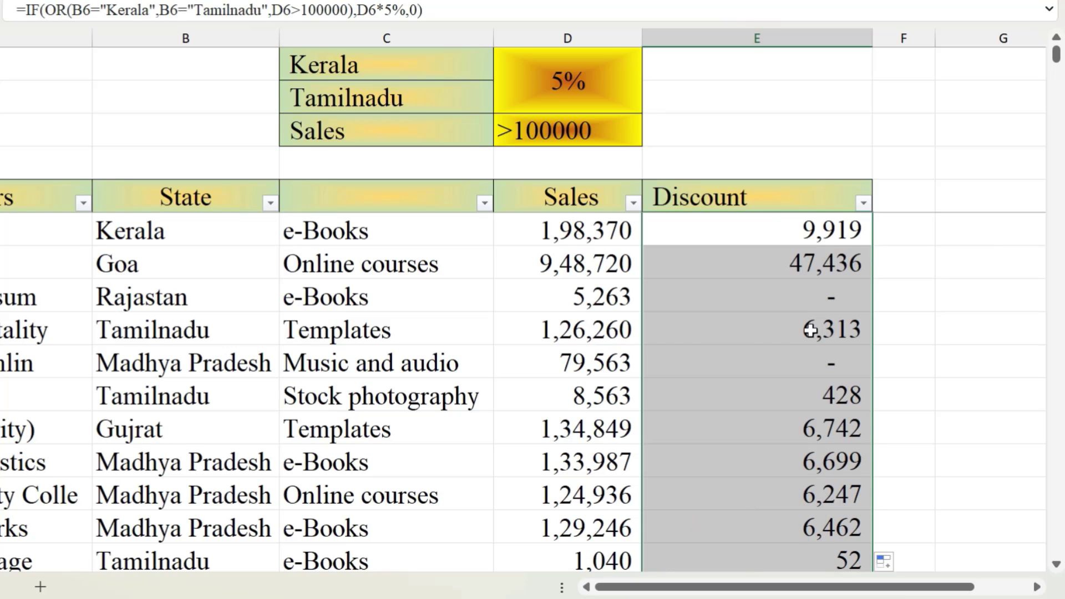
Check the Discount results against the state and sales values in rows 6 to 9.
click(189, 232)
click(706, 233)
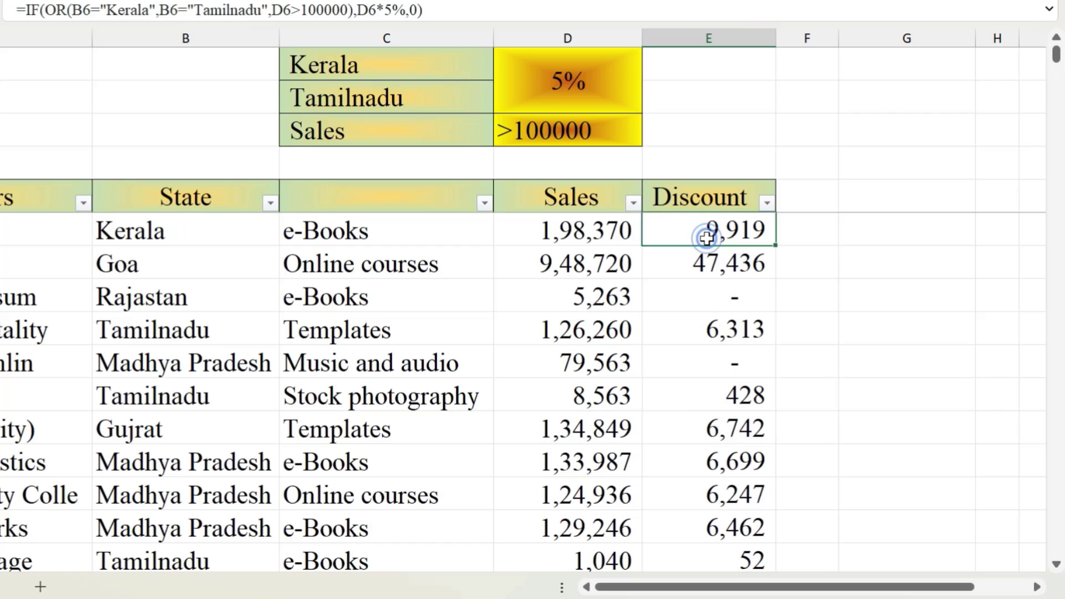
click(582, 271)
click(730, 271)
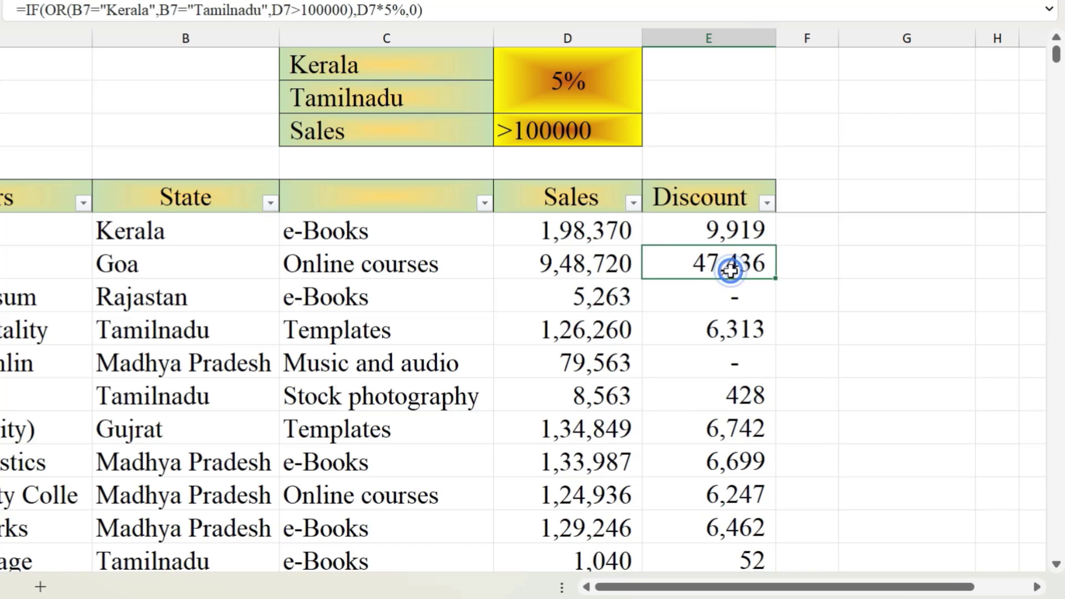
click(173, 298)
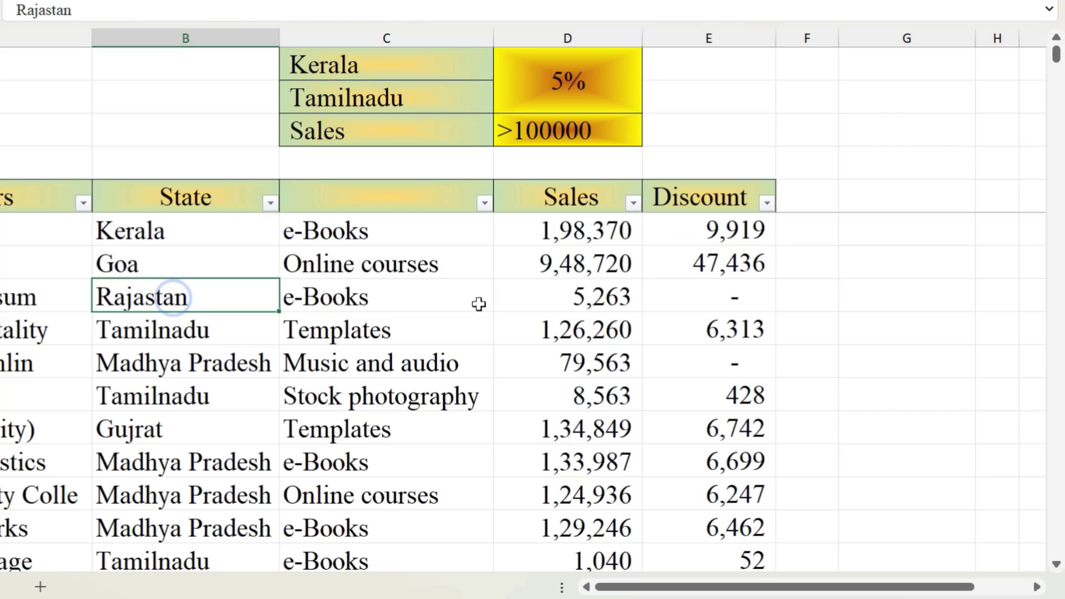
click(536, 304)
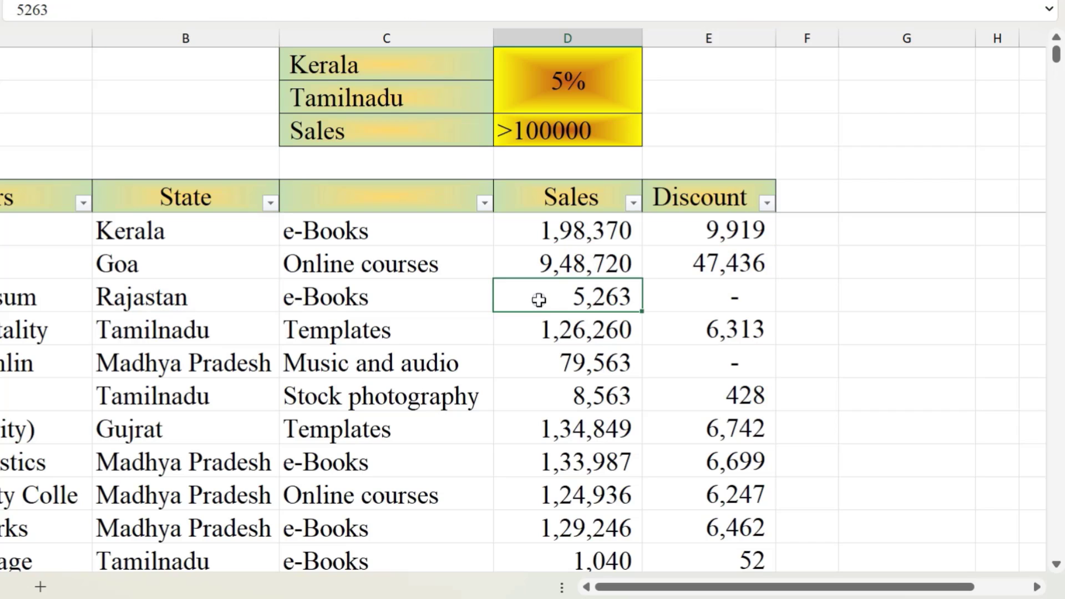
click(728, 297)
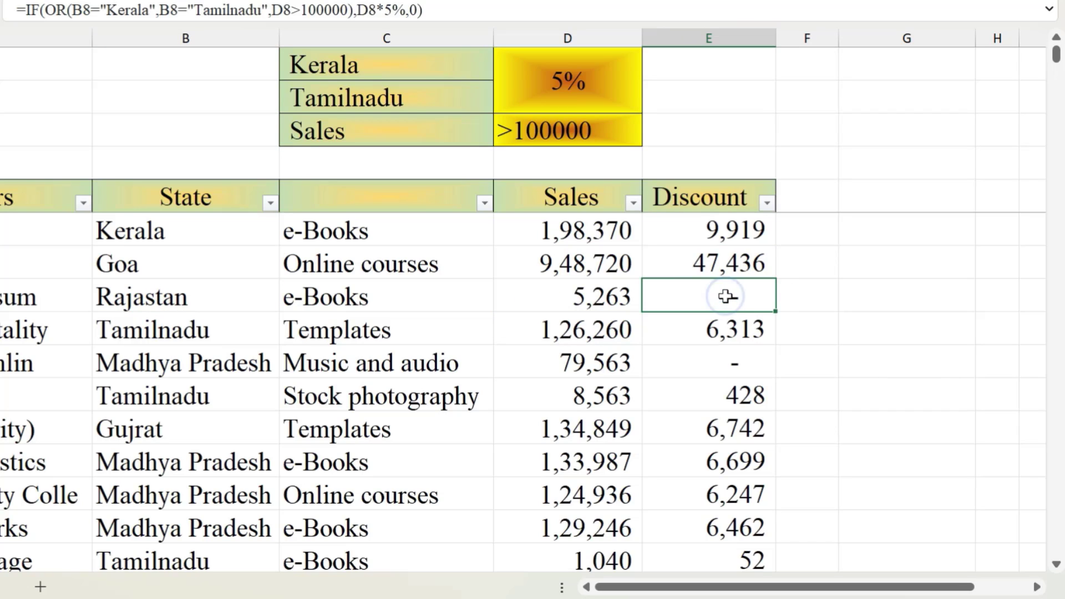
click(207, 331)
click(690, 332)
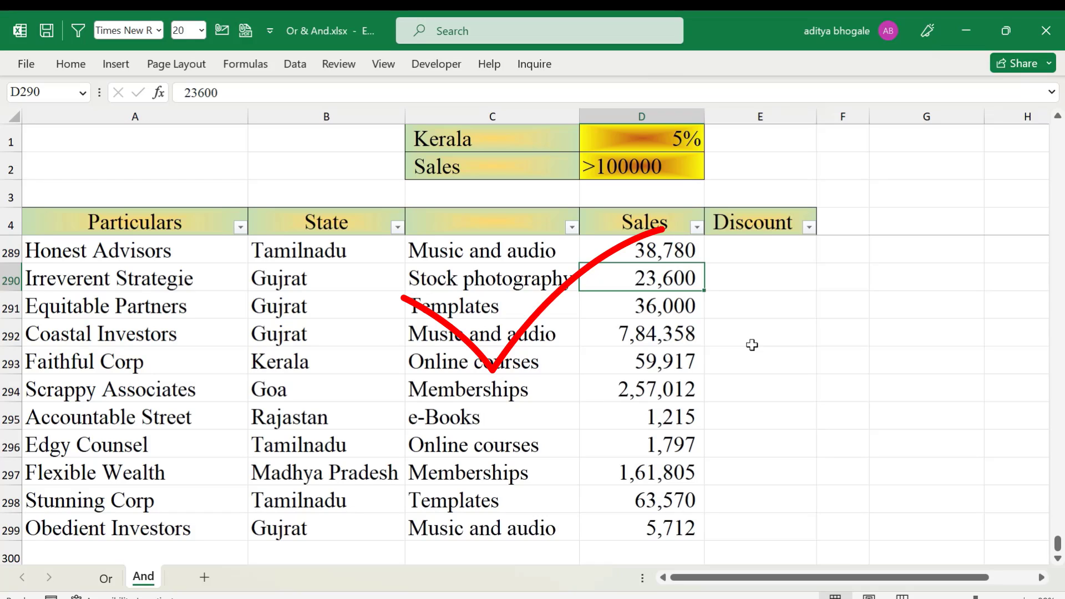
Review the And sheet's state, sales and empty Discount cells in rows 289 and 290, plus the Kerala criterion.
key(Left)
key(Left)
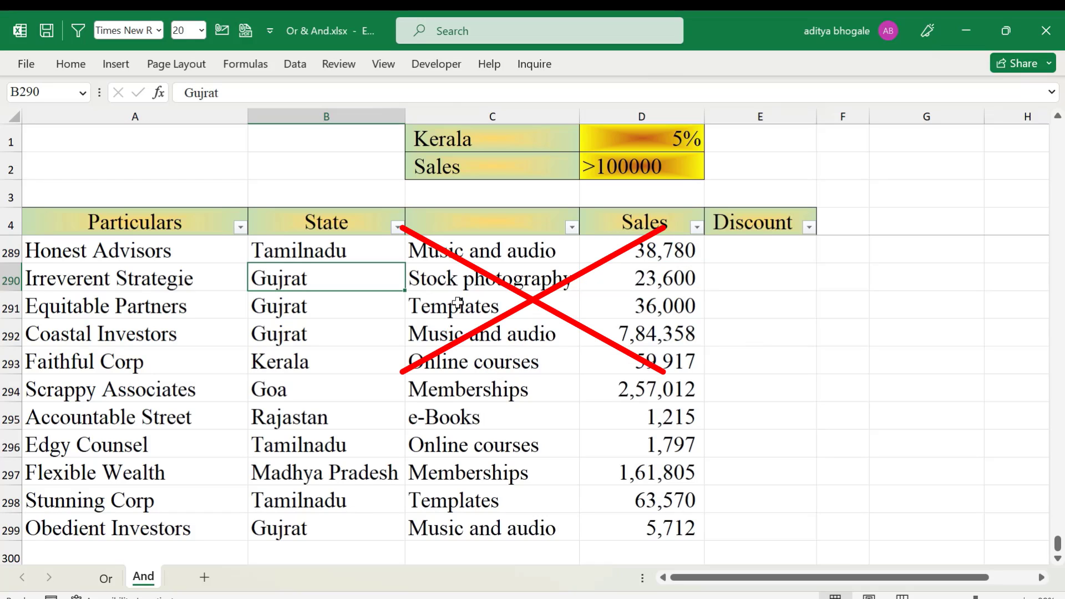
click(644, 259)
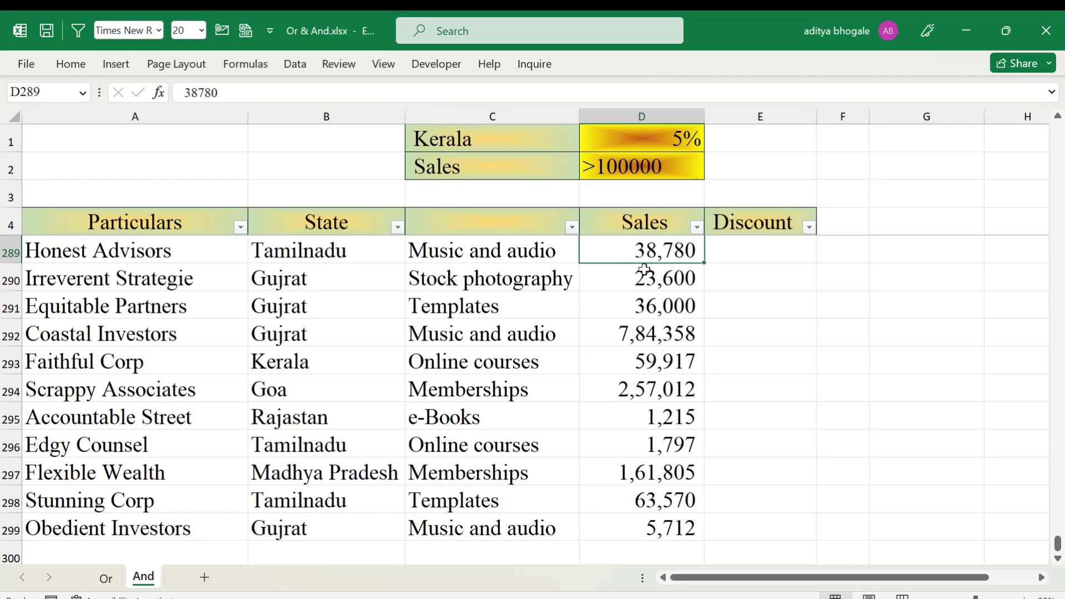
drag(751, 248, 752, 289)
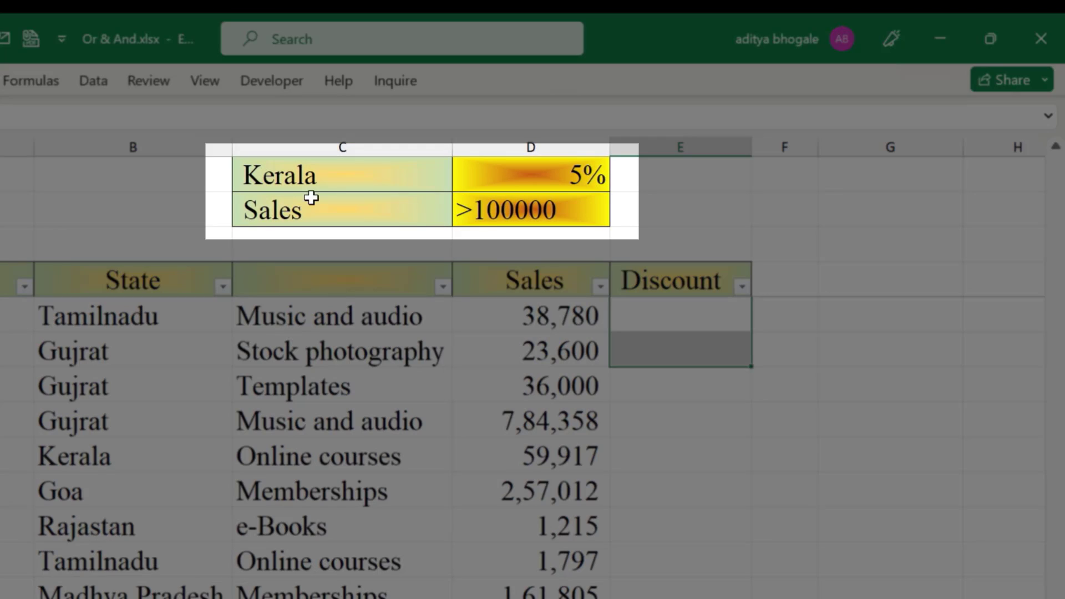
click(298, 173)
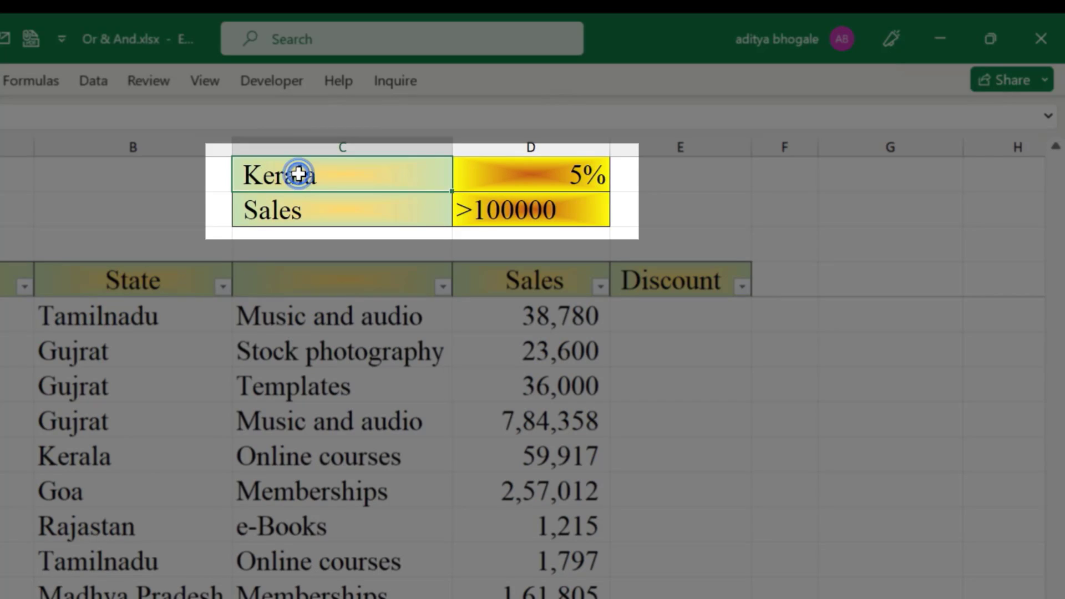
Review the Kerala, 5% and sales >100000 criteria in C1:D2 against row 291's state and sales and the empty Discount cells.
click(487, 173)
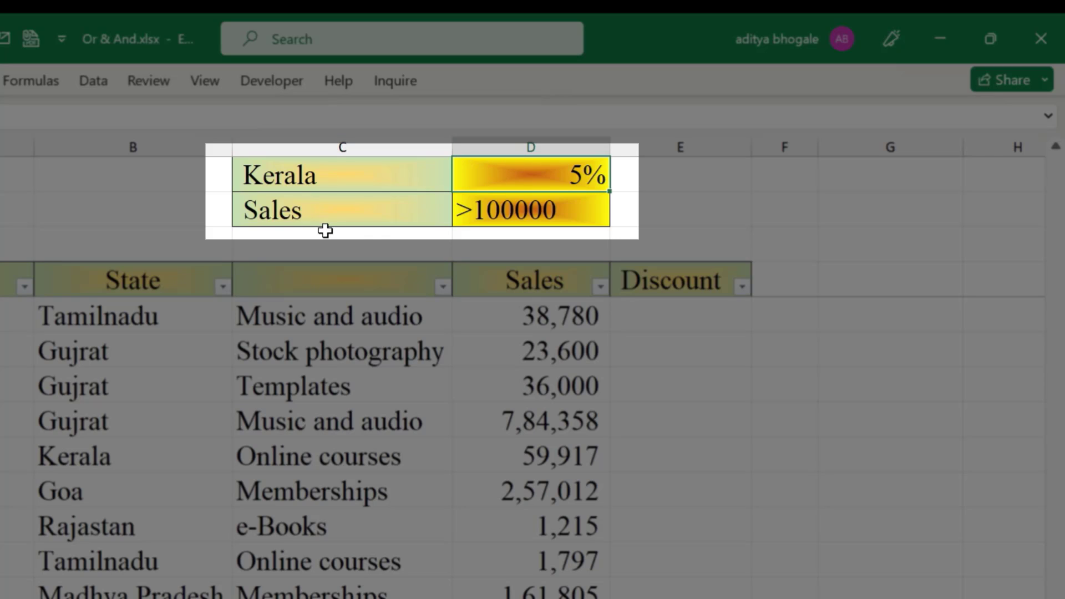
click(374, 209)
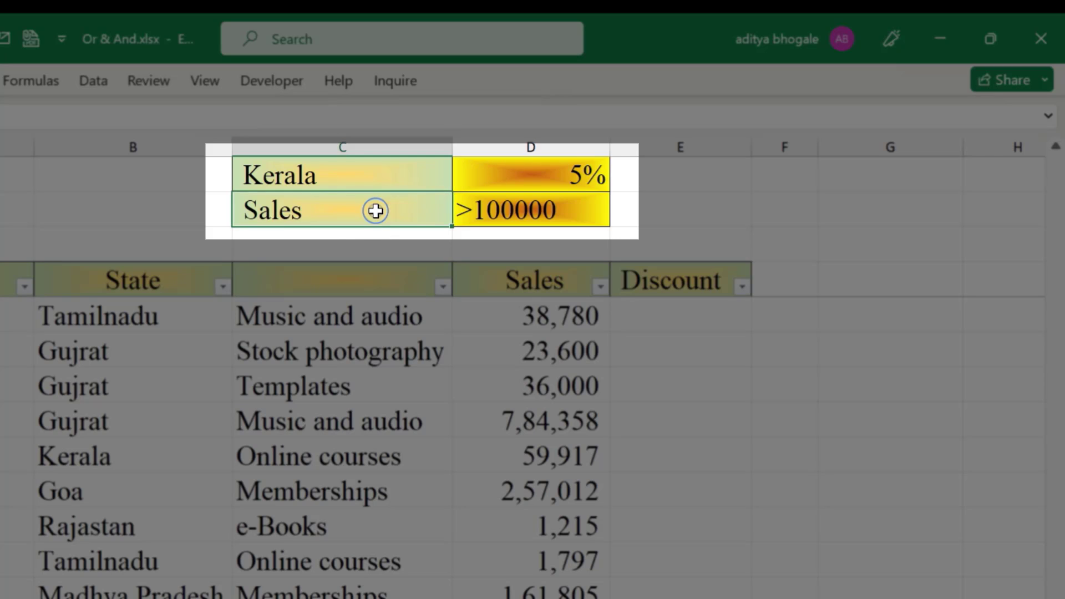
click(487, 213)
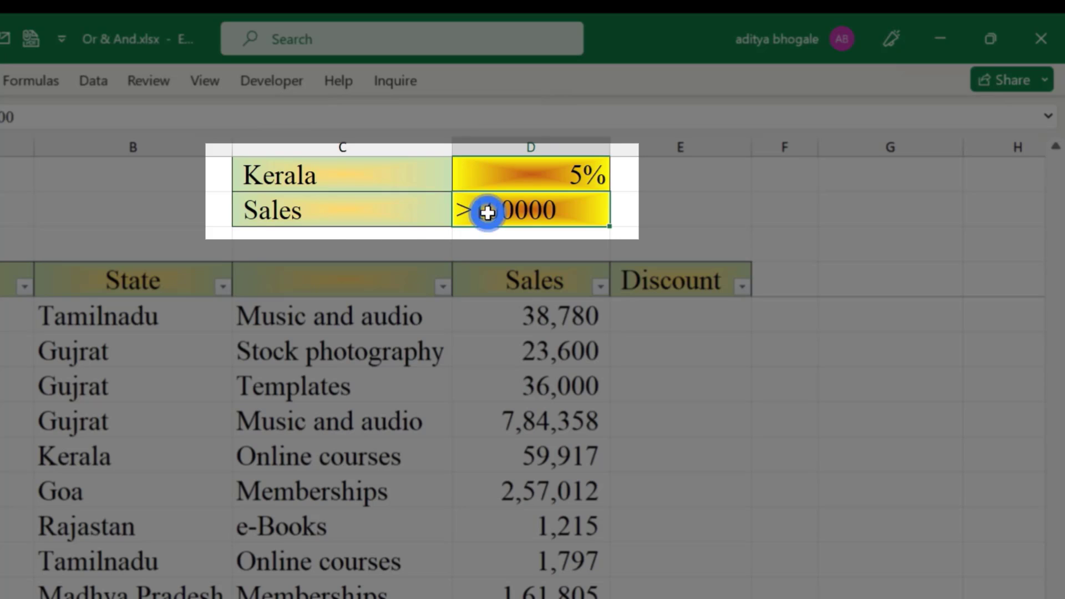
click(527, 172)
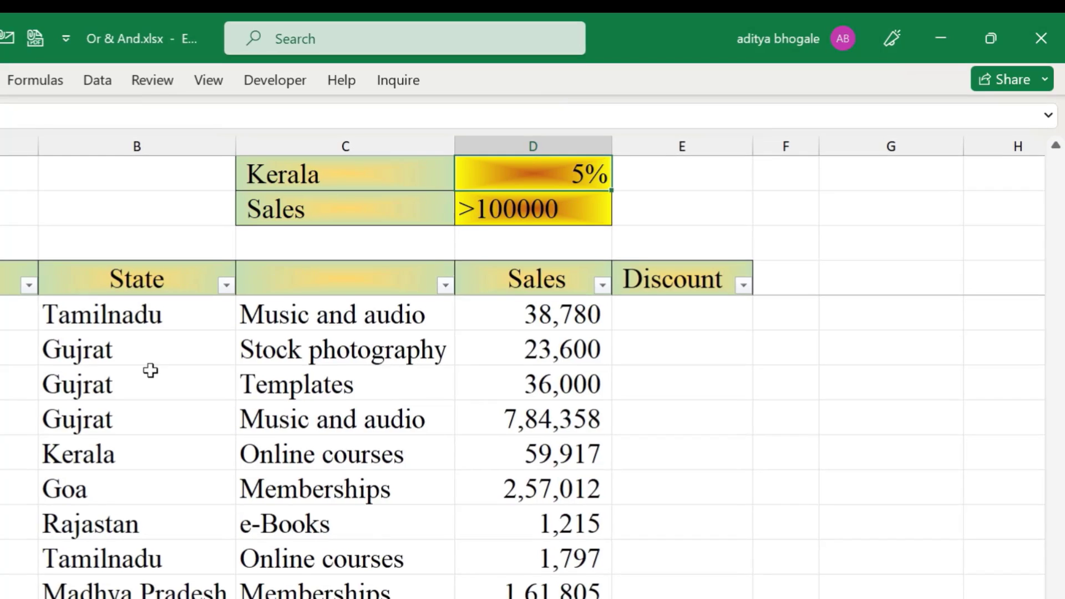
click(120, 386)
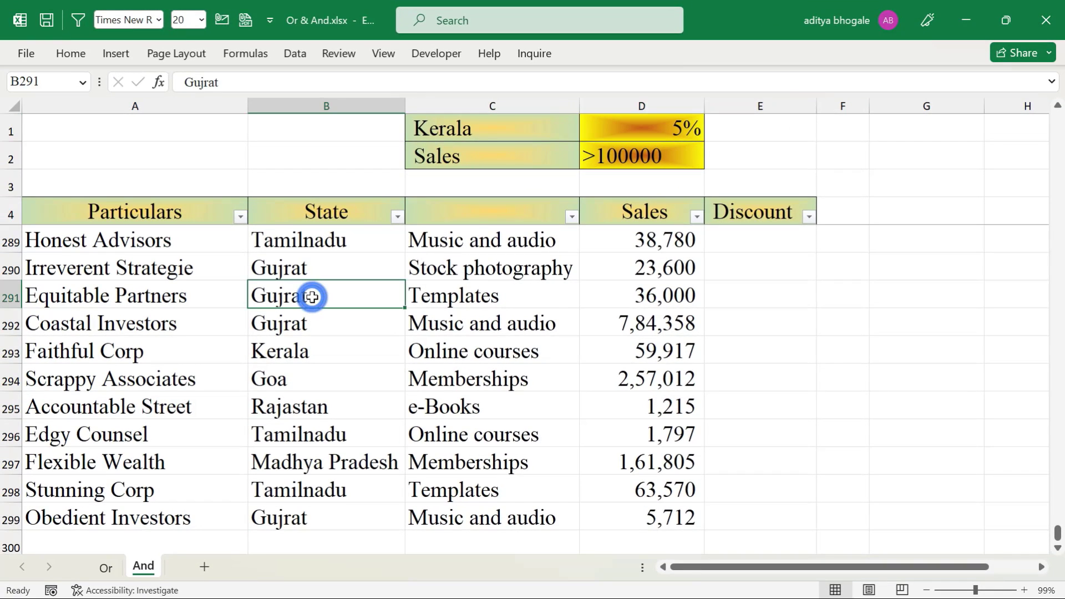
click(622, 305)
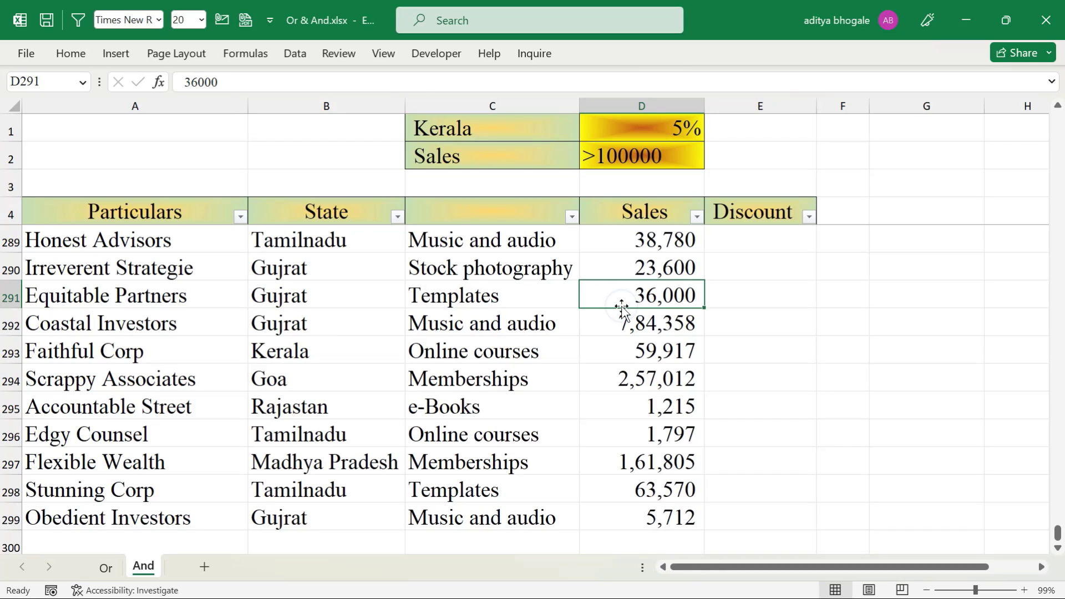
click(726, 265)
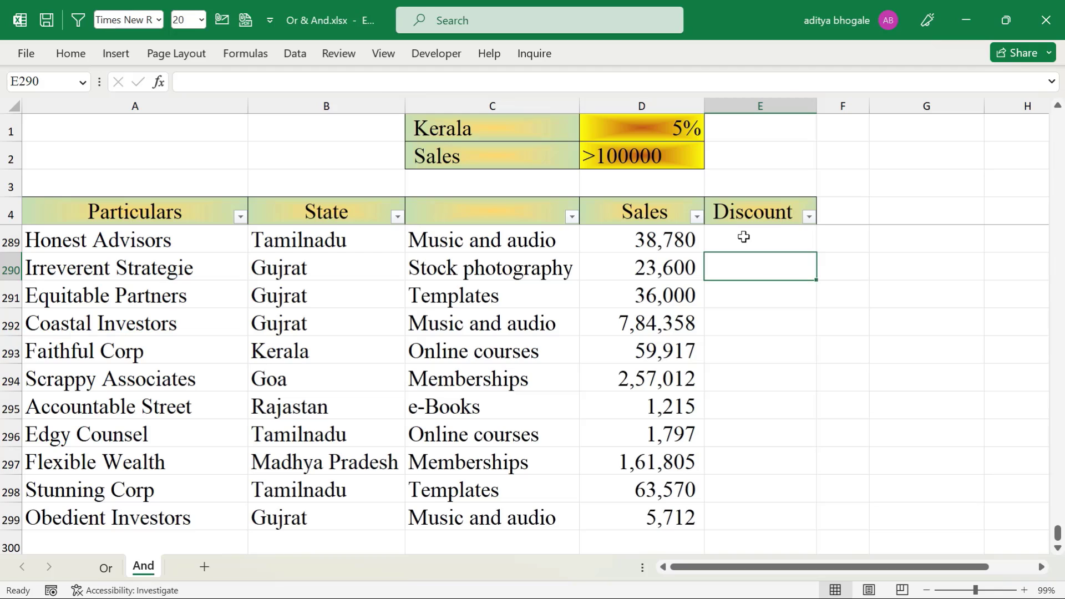
drag(743, 237, 740, 274)
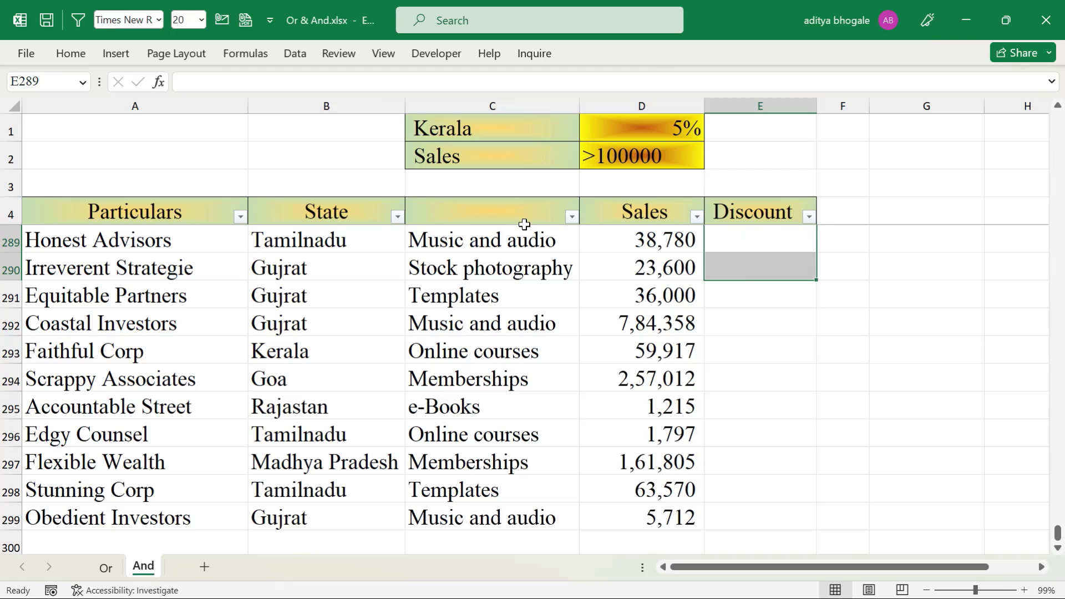
click(462, 153)
drag(460, 127, 461, 153)
click(461, 153)
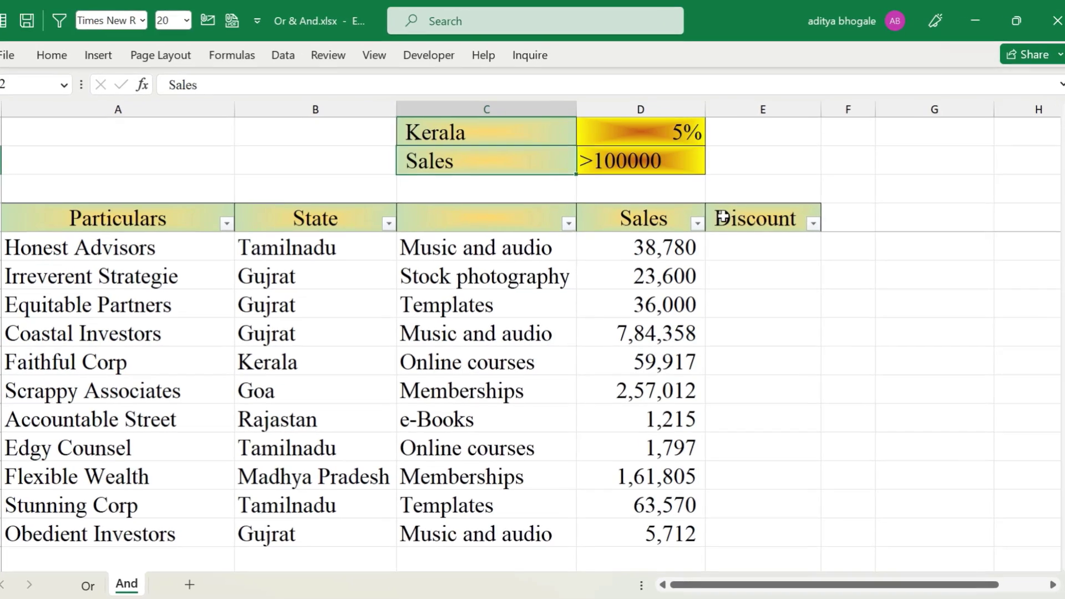
Start an AND formula in E289 with B289="Kerala" as its first condition.
click(729, 234)
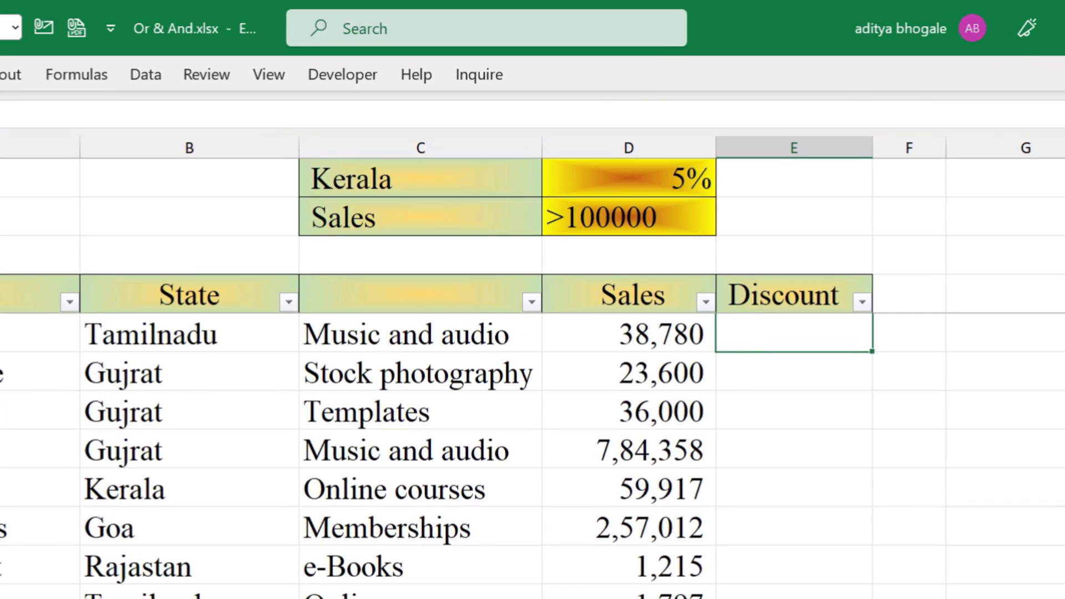
text(=an)
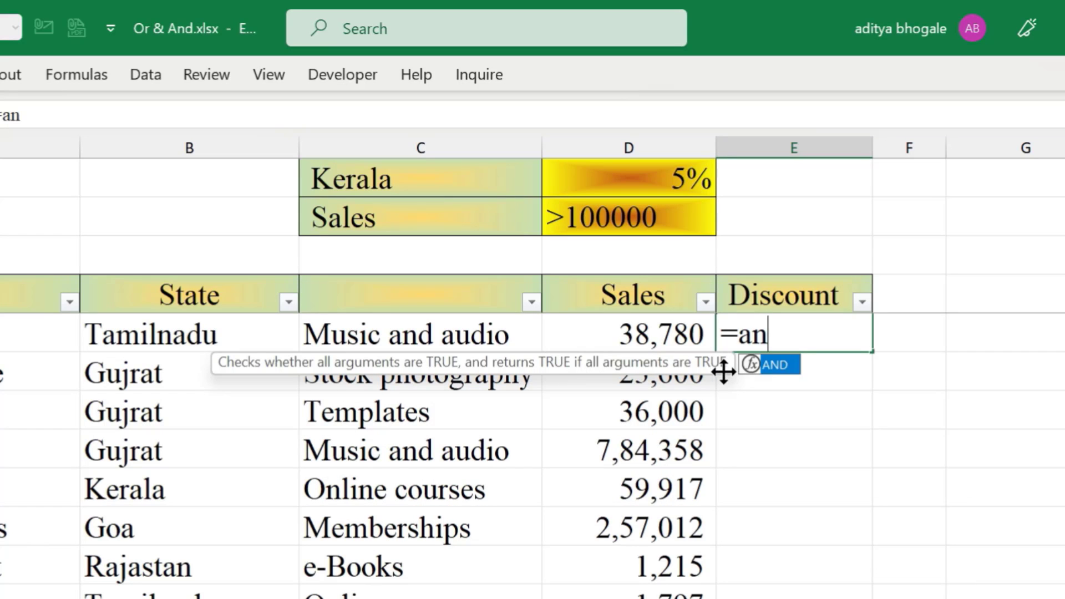
key(Tab)
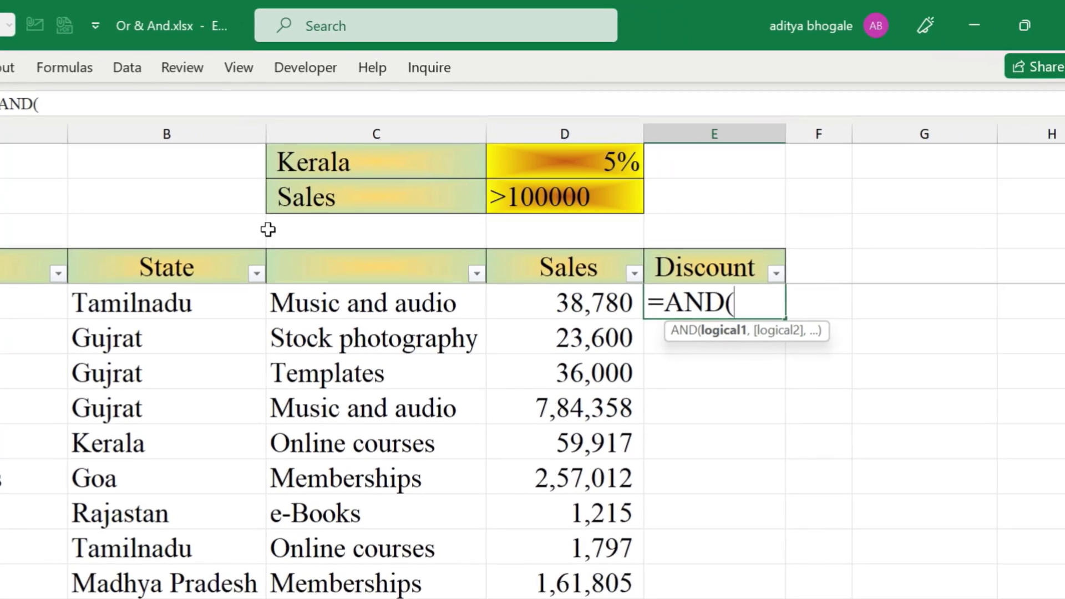
click(176, 328)
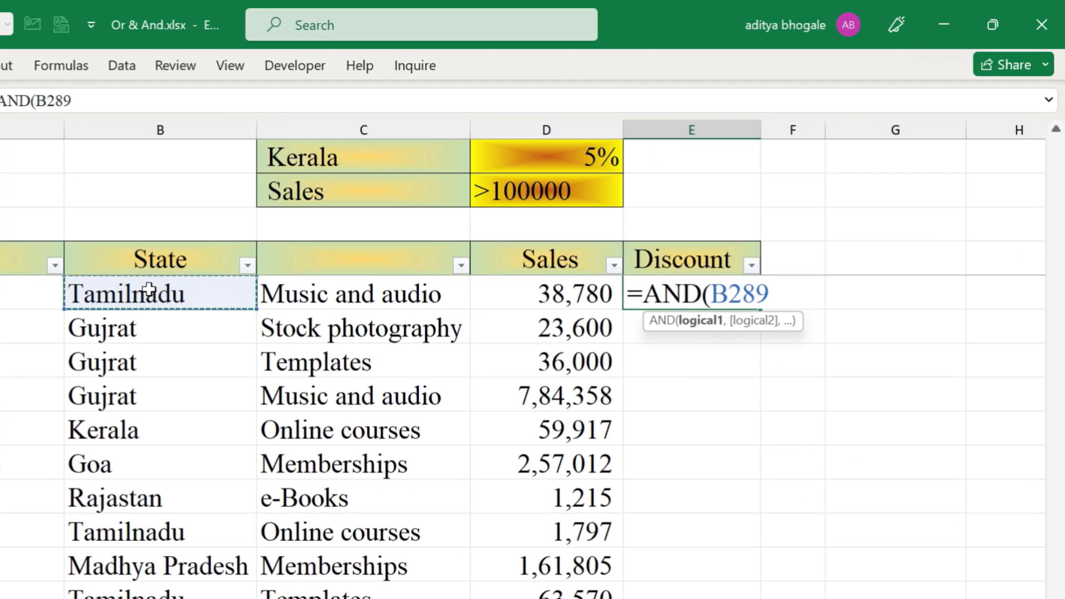
text(=)
text("Ke)
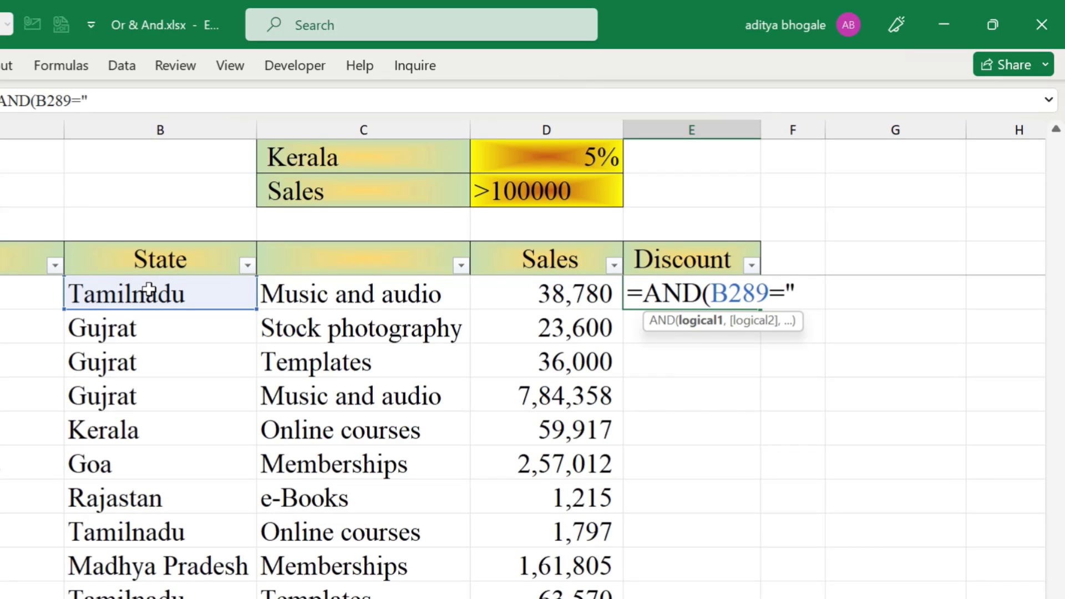
text(rala)
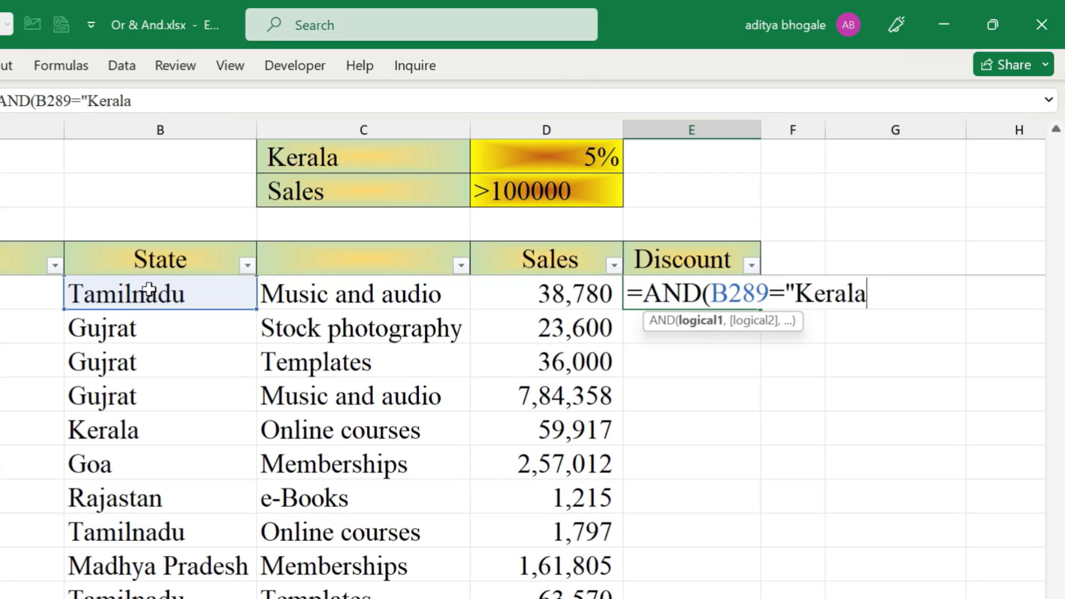
text(",)
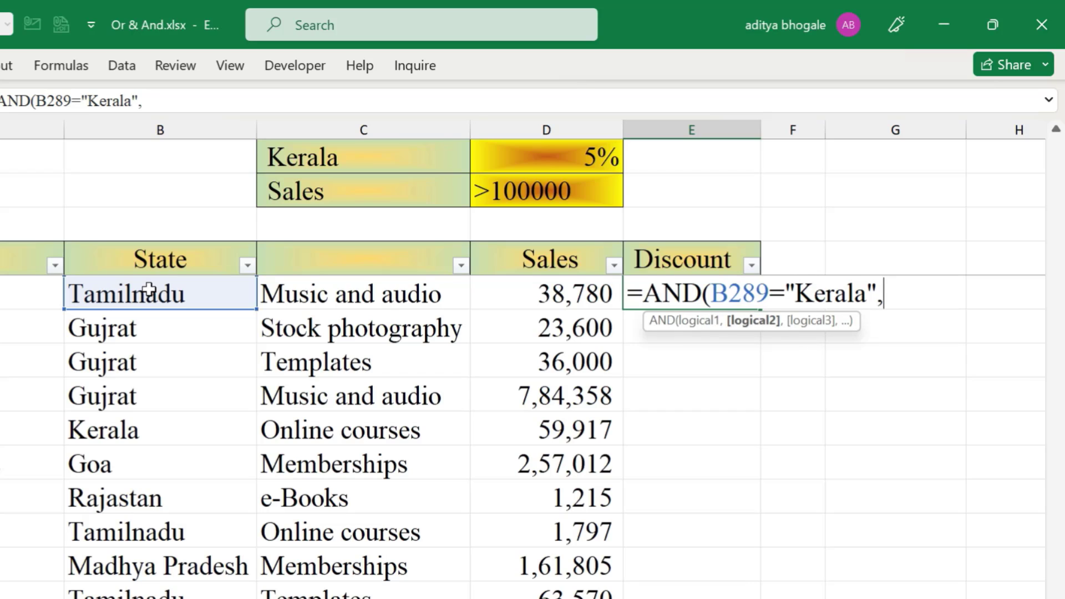
Complete the AND formula in E289 with the condition D289>100000 and fill it down the Discount column.
click(532, 292)
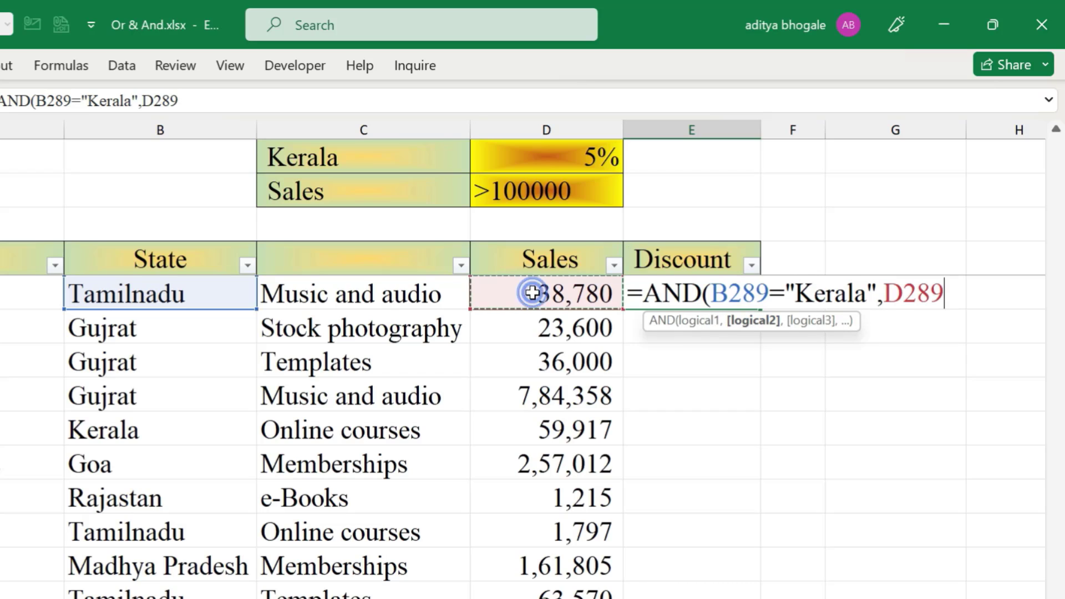
text(>)
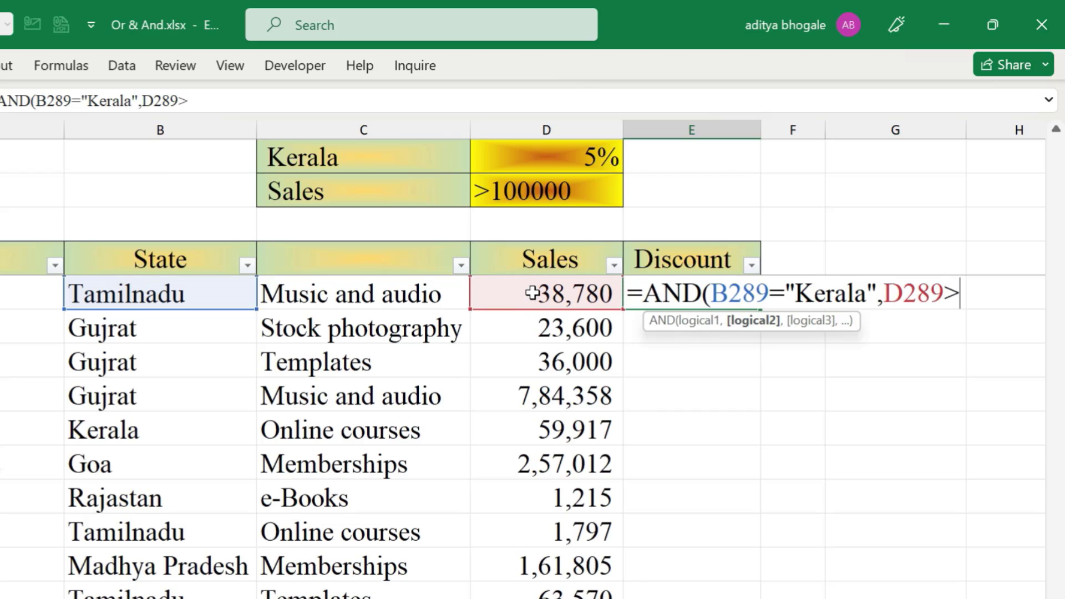
text(100000))
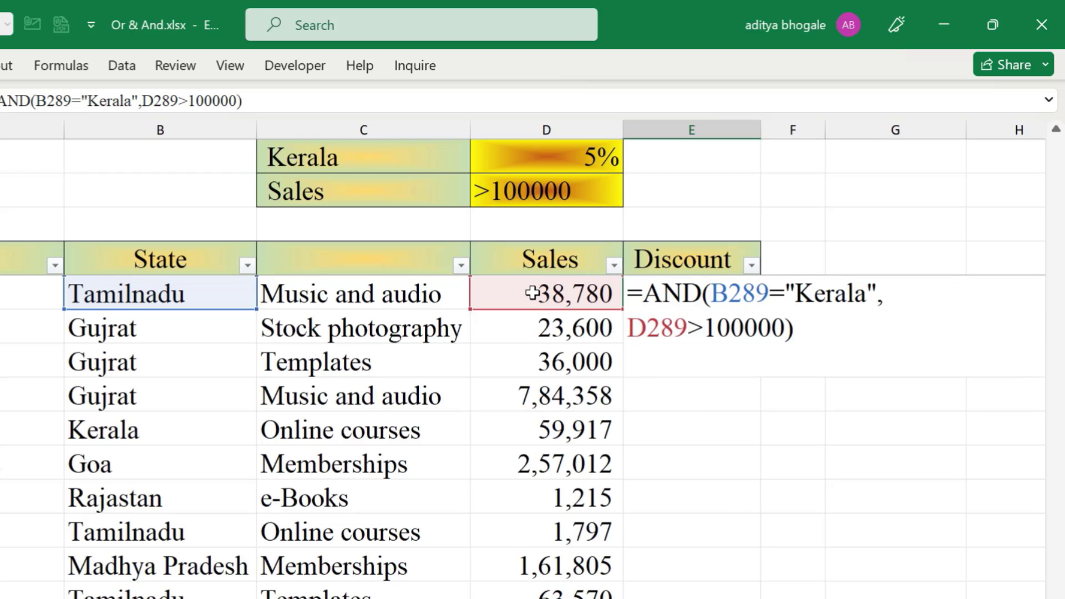
key(Return)
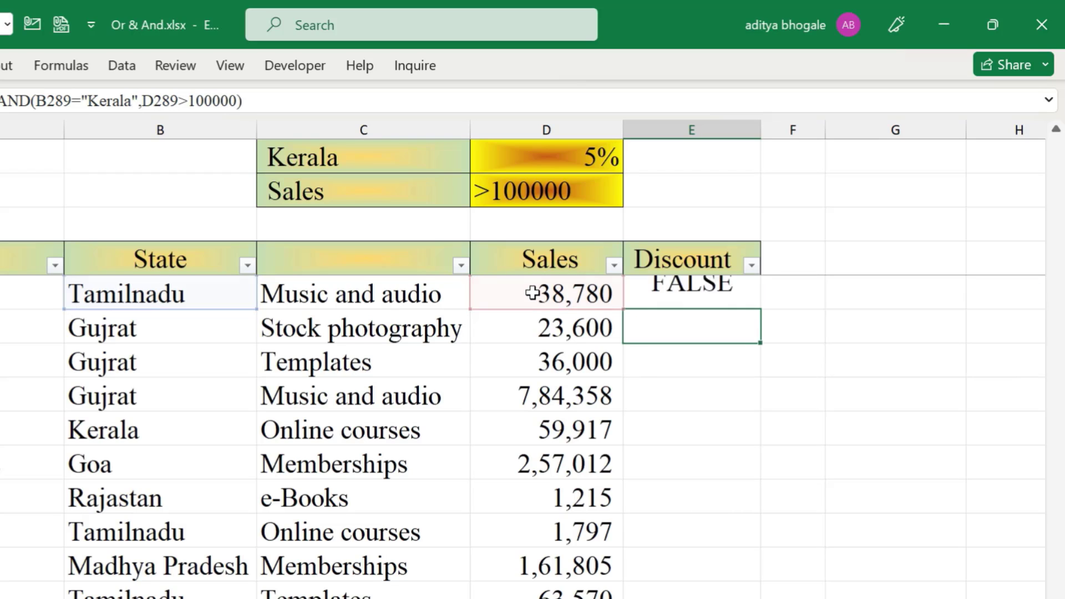
click(744, 299)
double_click(759, 308)
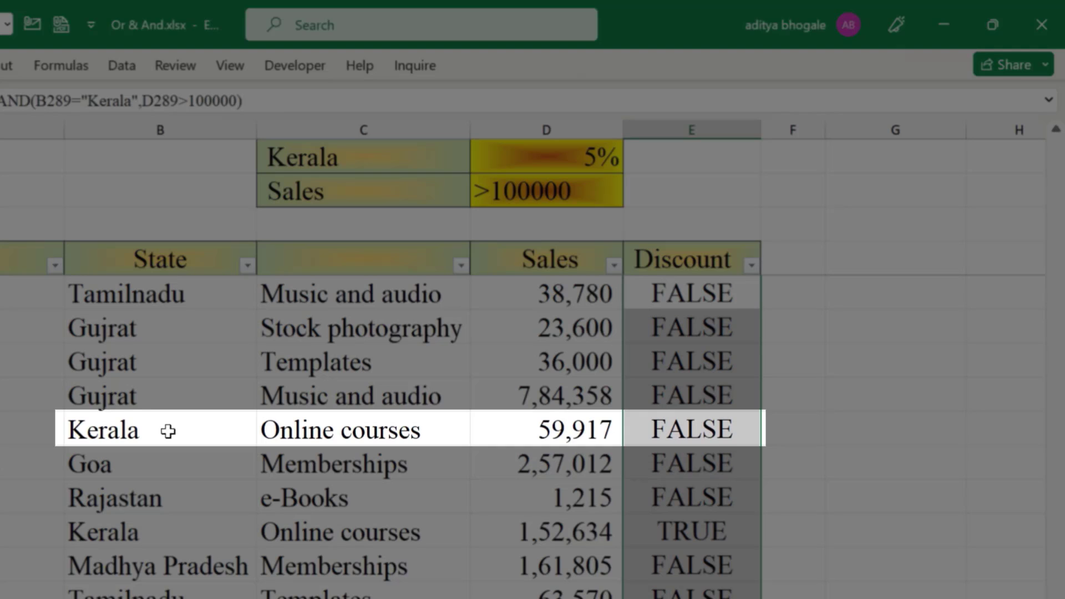
Check the AND results for the two Kerala rows, 293 and 296, against their state and sales values.
click(151, 427)
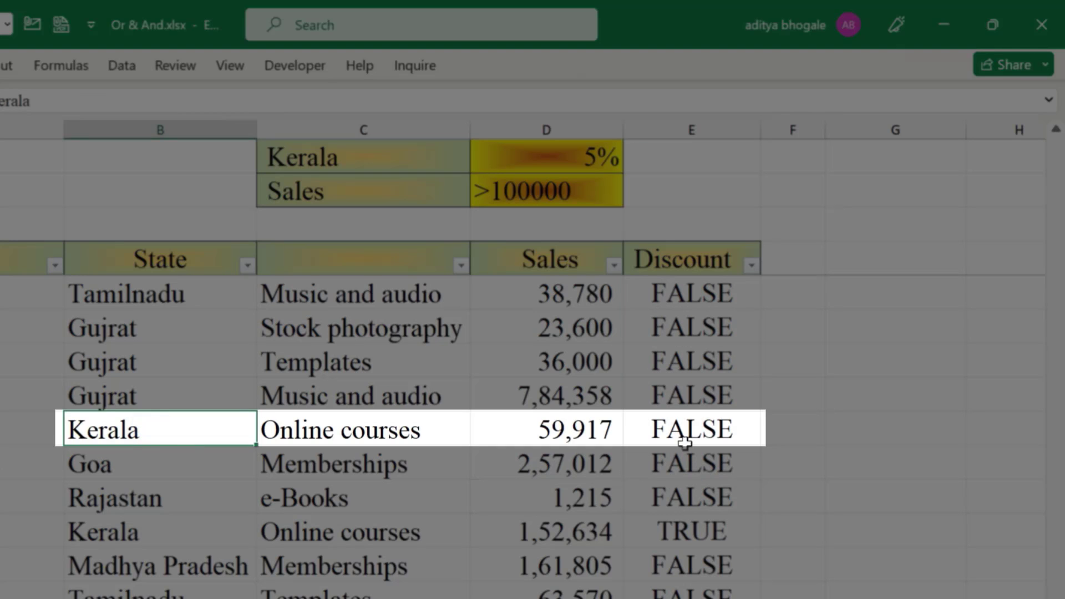
click(570, 431)
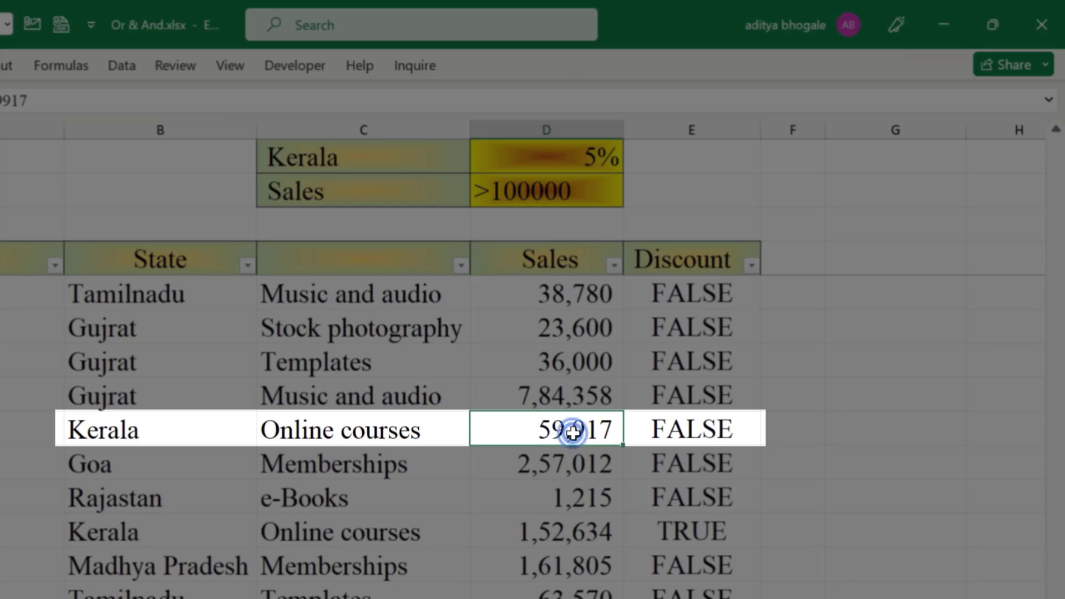
click(702, 431)
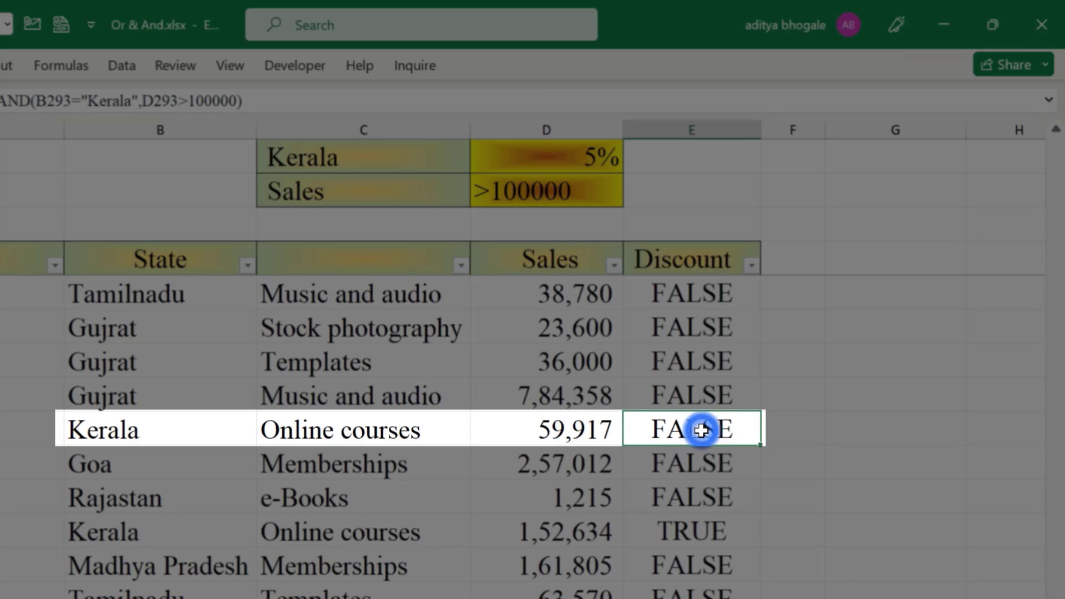
click(159, 533)
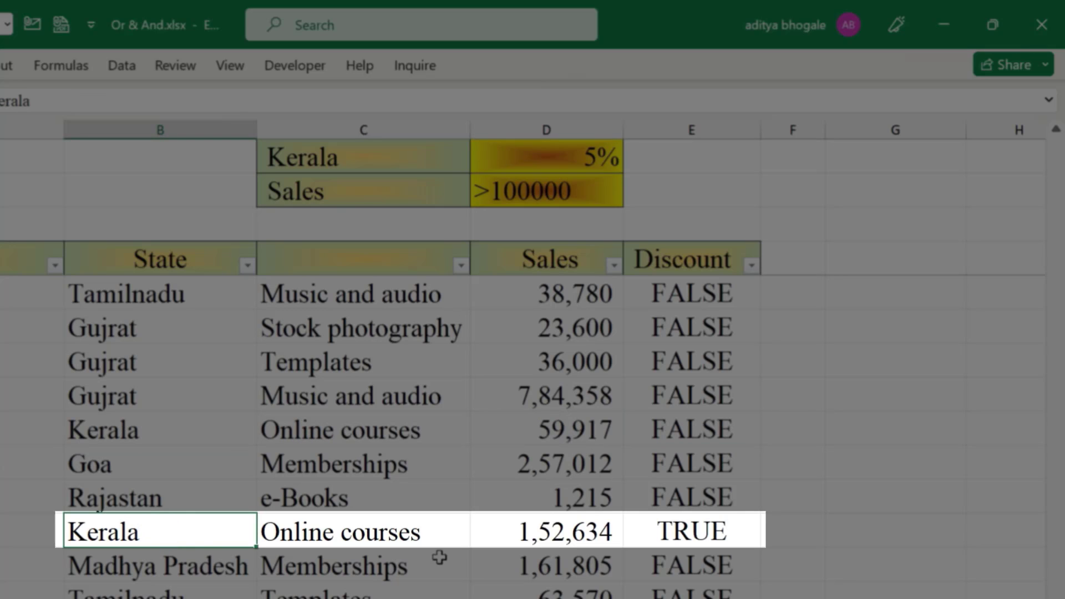
click(545, 531)
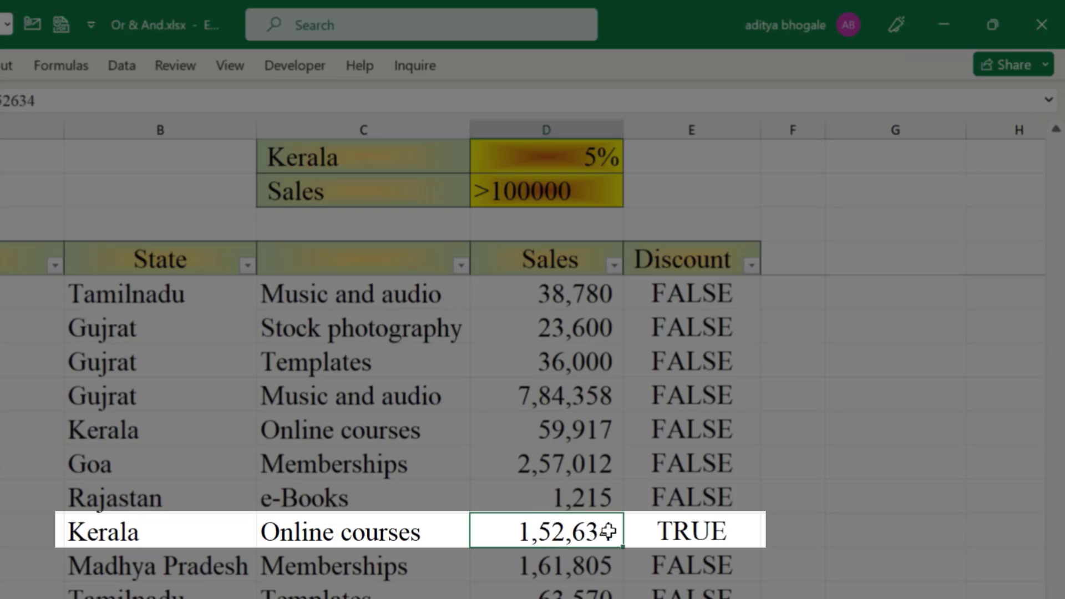
click(703, 534)
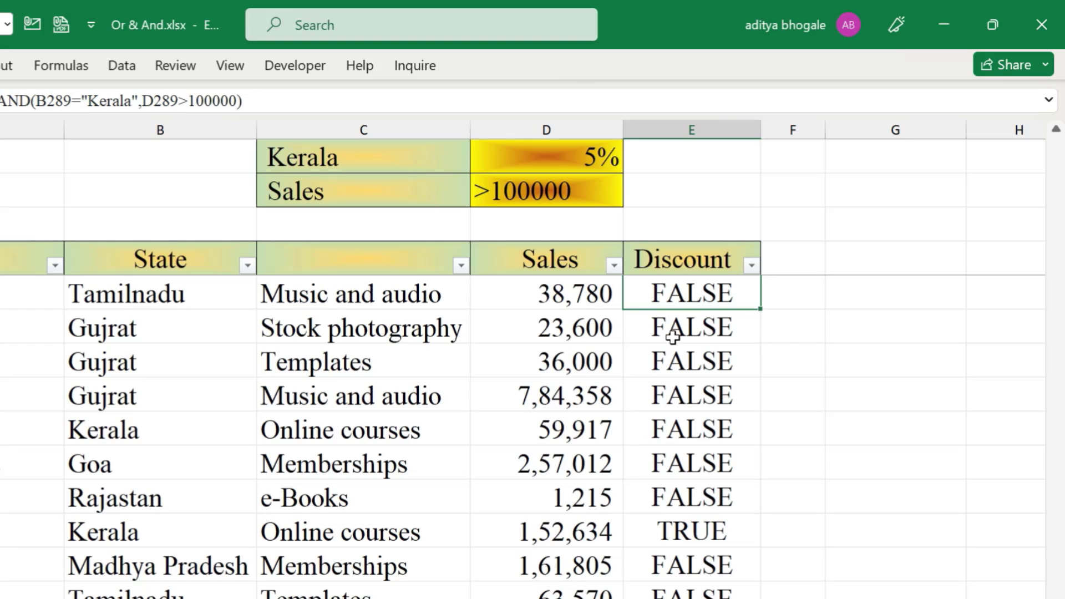
Wrap the AND formula in E289 in an IF function, using the AND expression as the logical test.
key(F2)
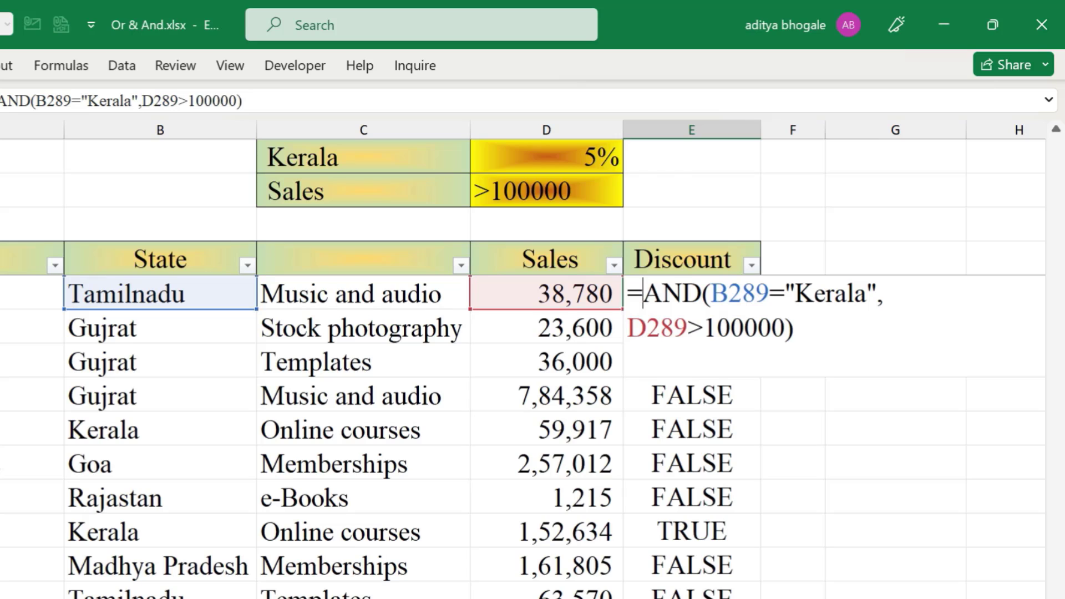
text(if)
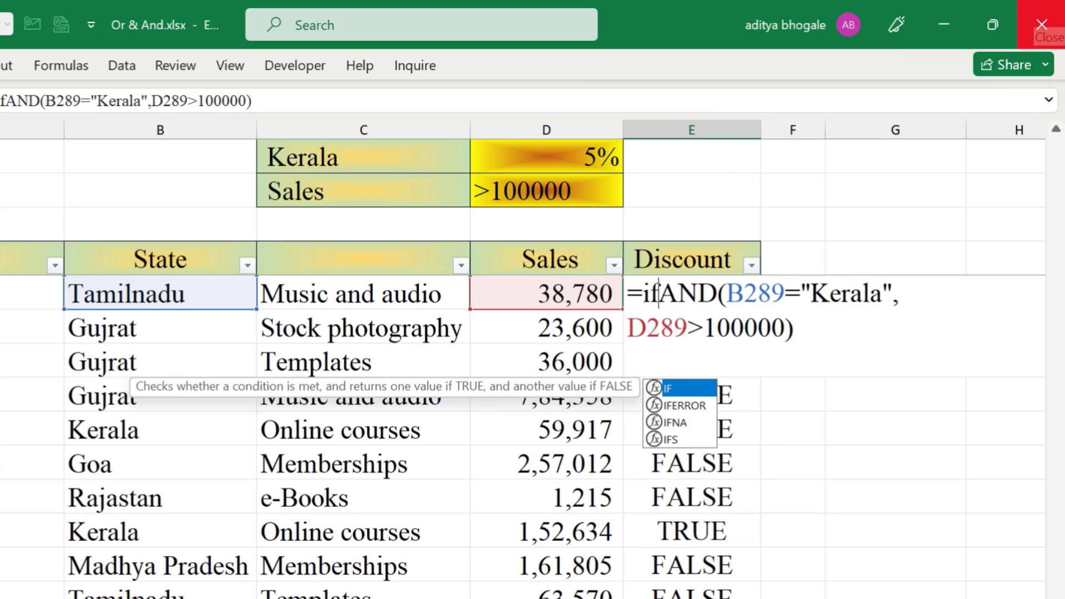
key(Tab)
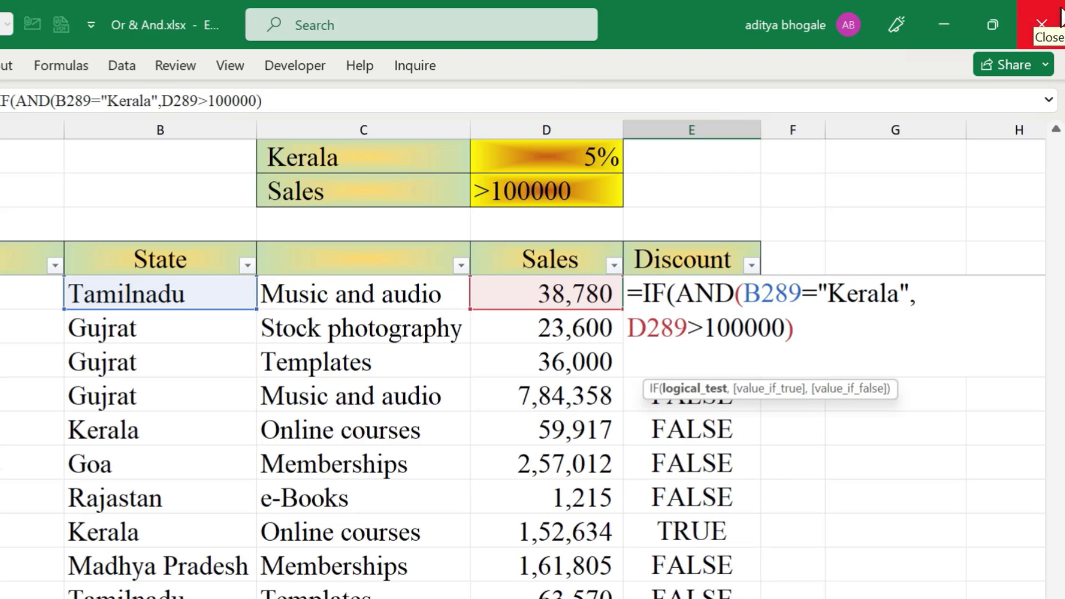
click(703, 388)
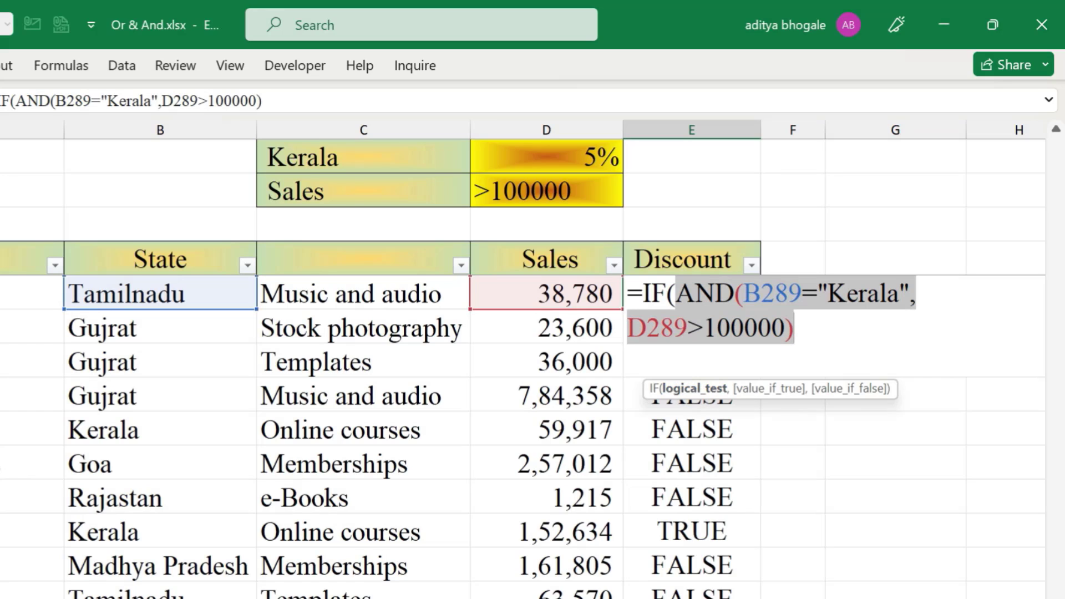
key(Right)
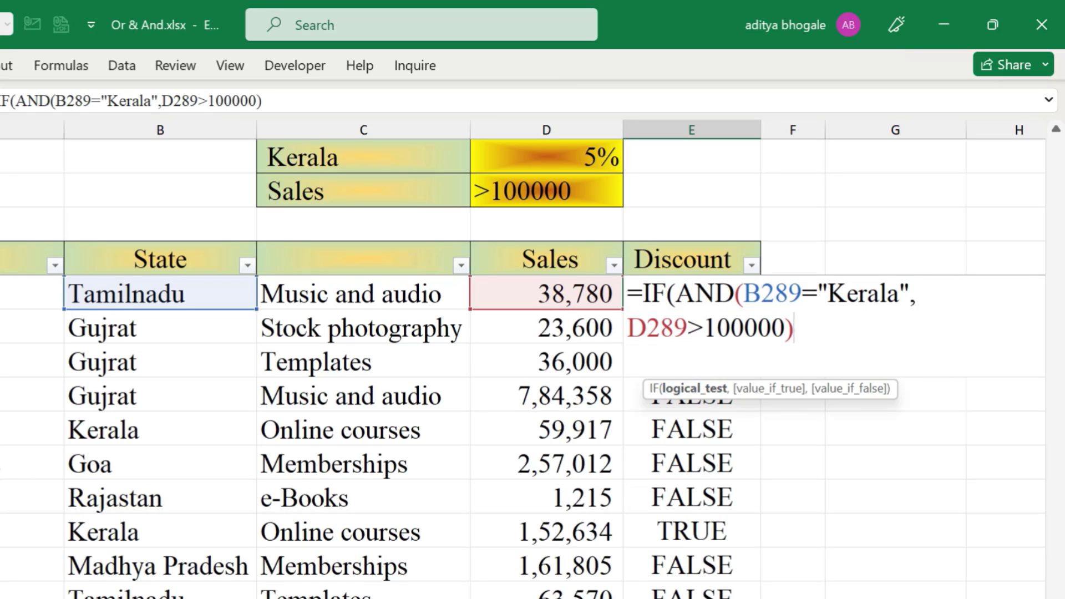
Complete the IF formula in E289 with D289*5% if true and 0 if false, and fill it down the Discount column.
text(,)
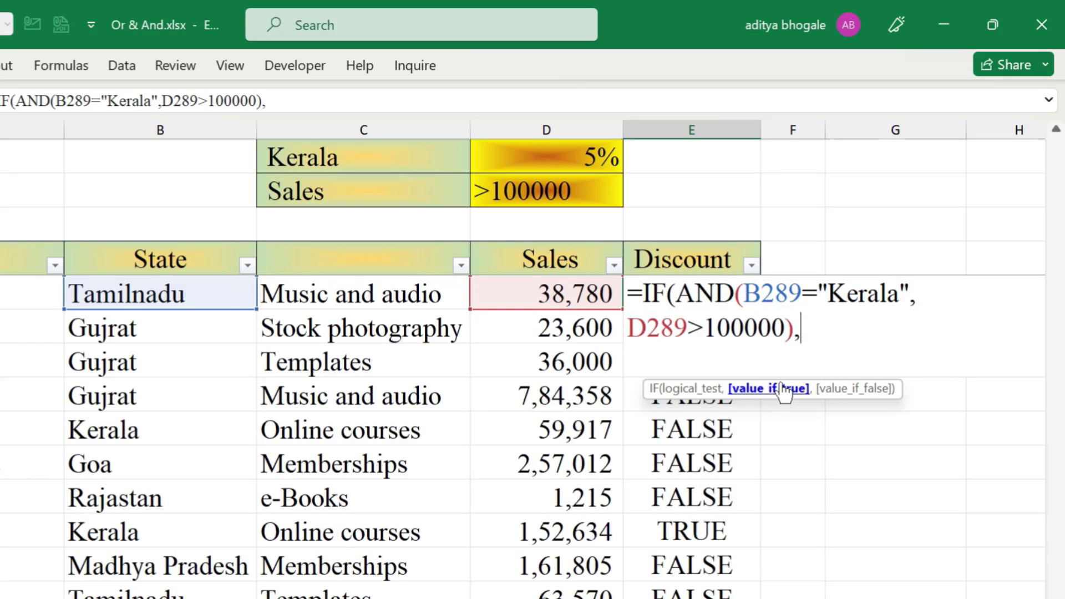
click(558, 293)
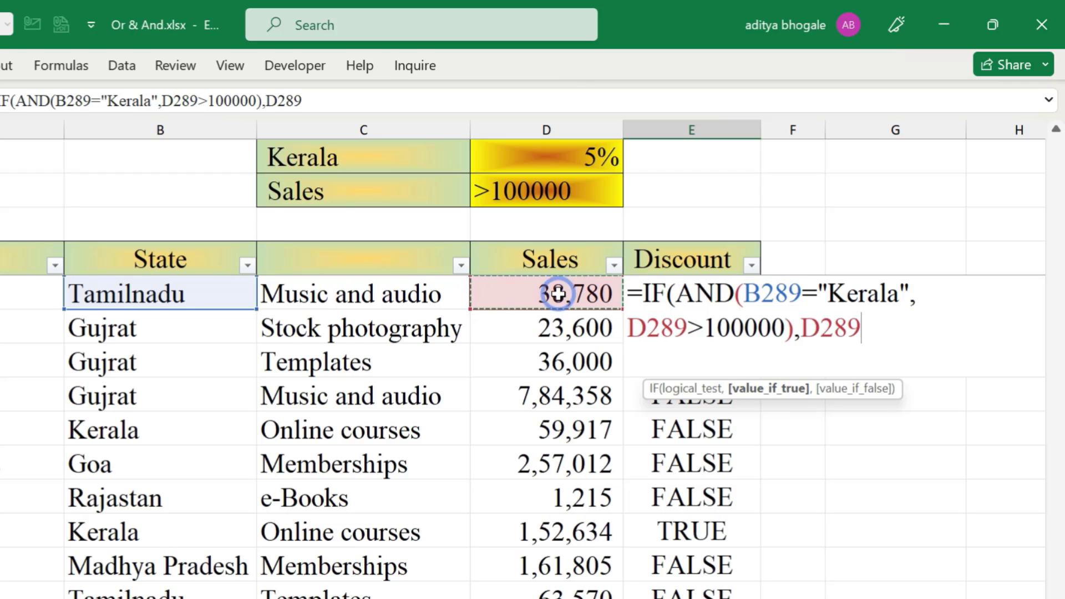
text(*5)
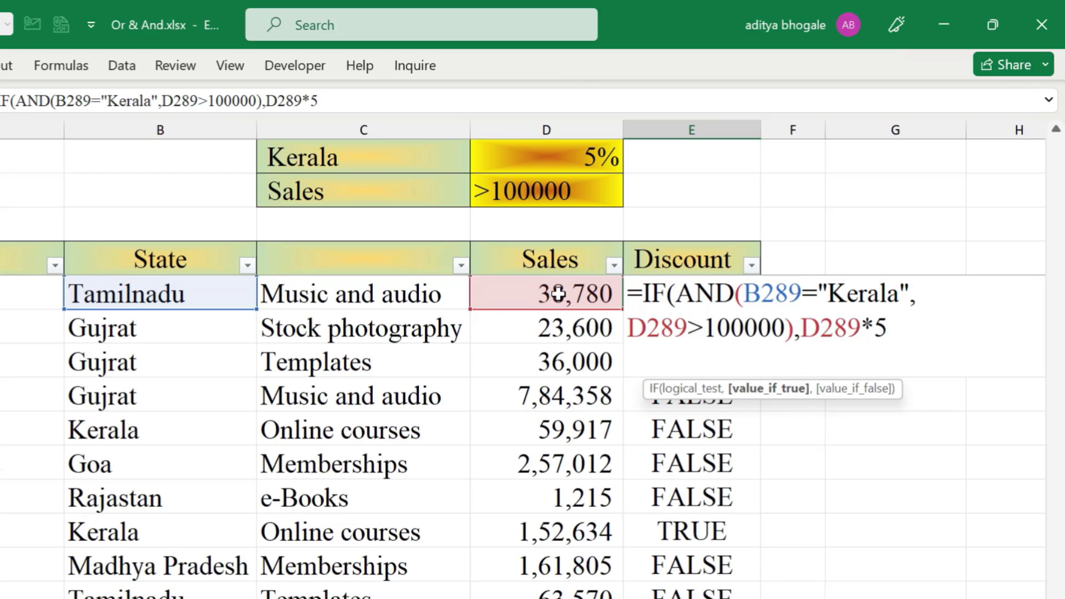
text(%,)
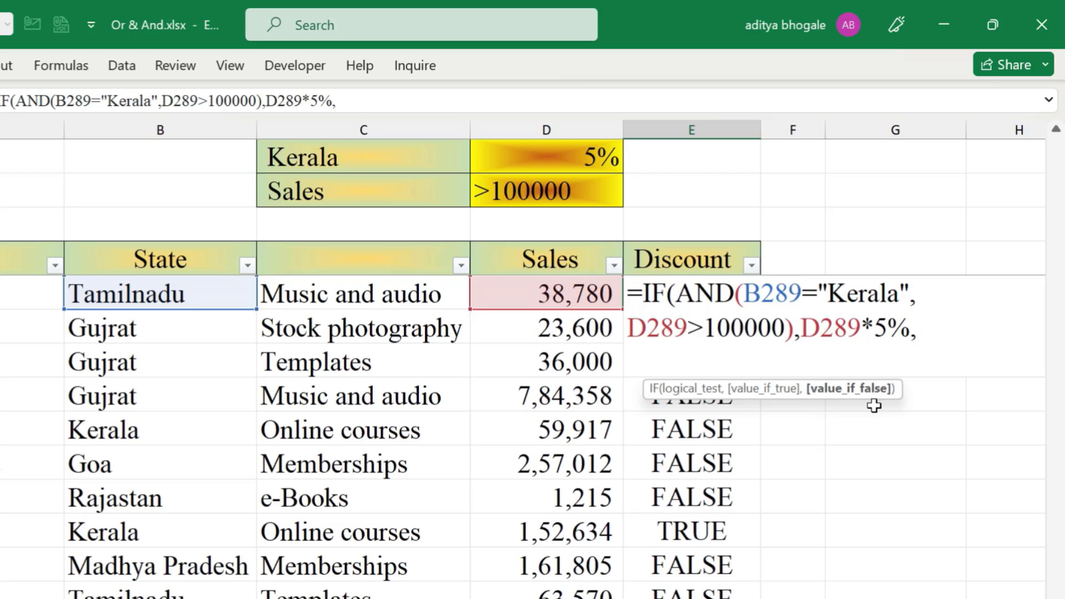
text(0))
key(Return)
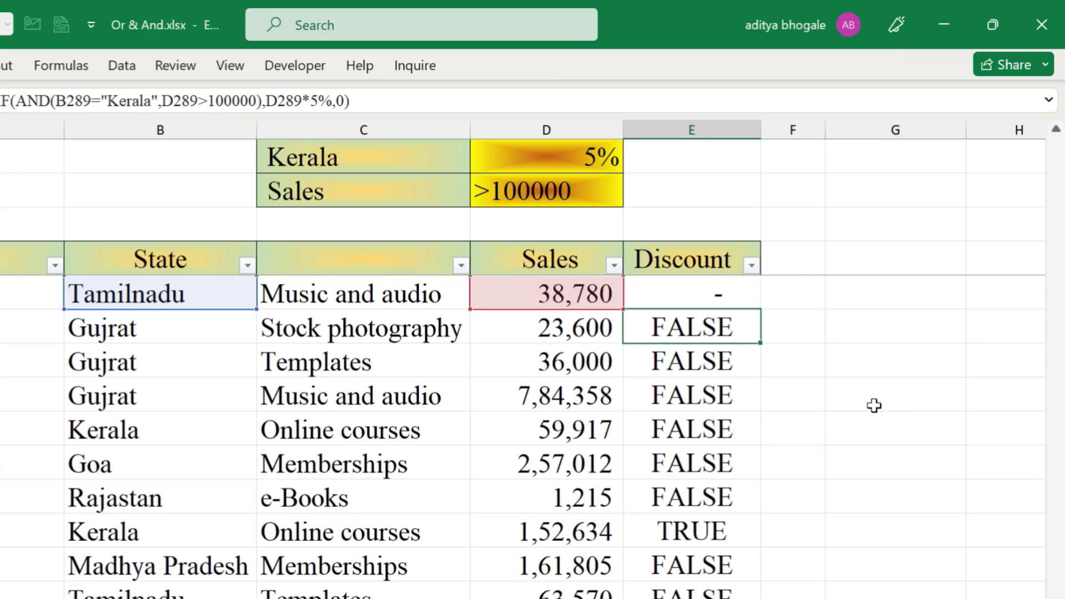
key(Up)
double_click(761, 310)
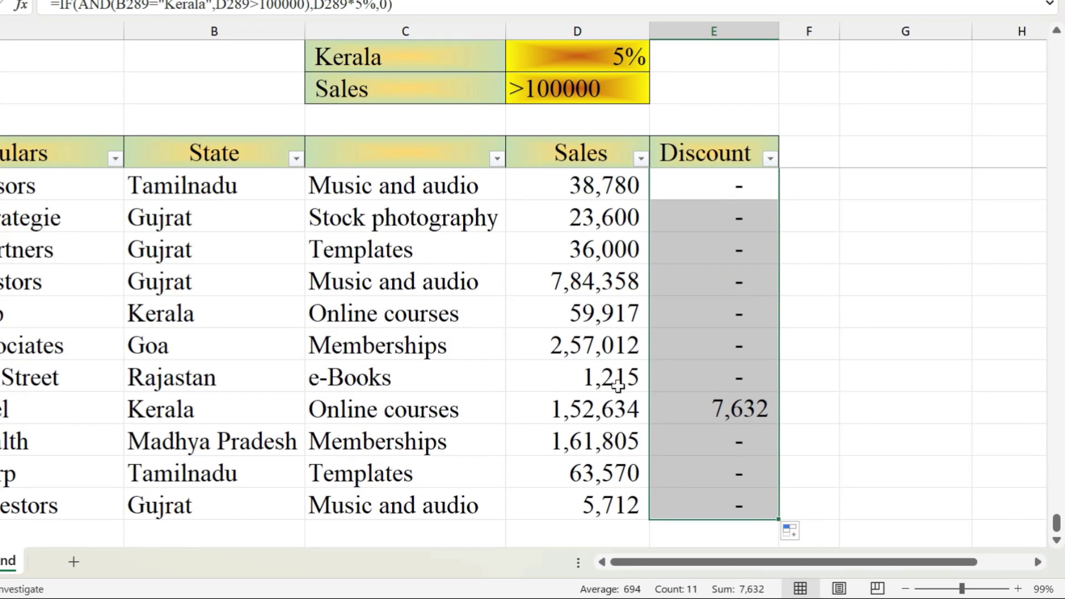
Check the discounts of the Kerala rows 296, 8 and 5 against their state and sales values.
click(172, 421)
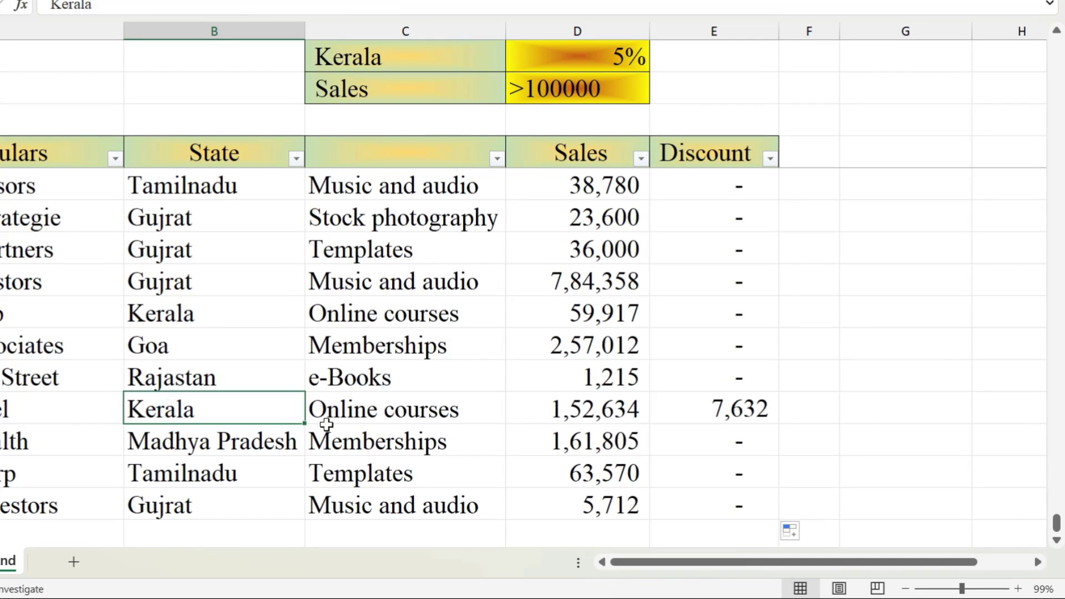
click(593, 409)
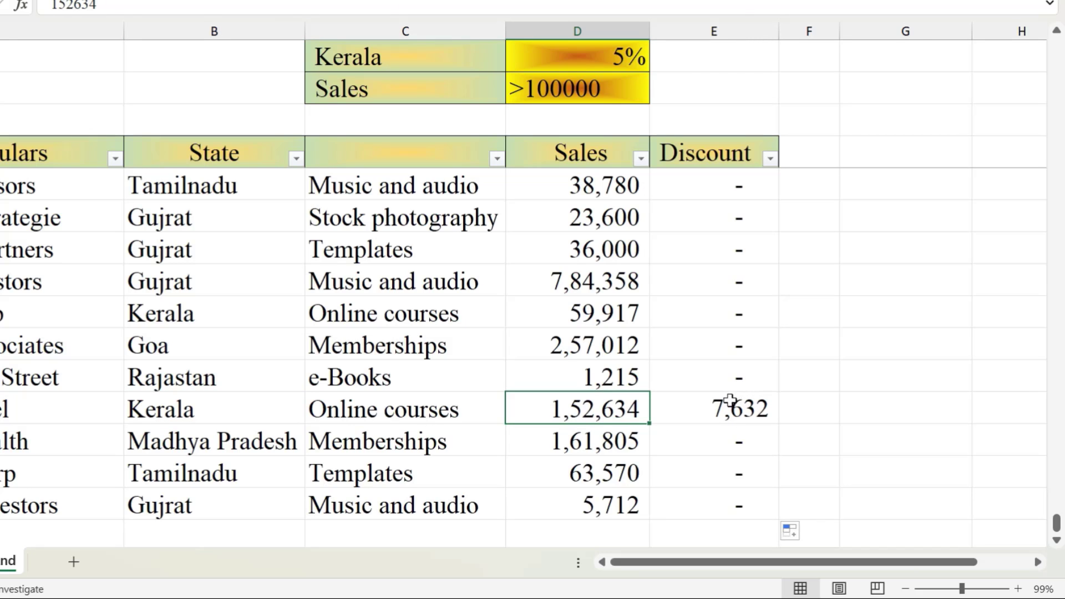
click(732, 405)
key(ctrl+Up)
click(197, 284)
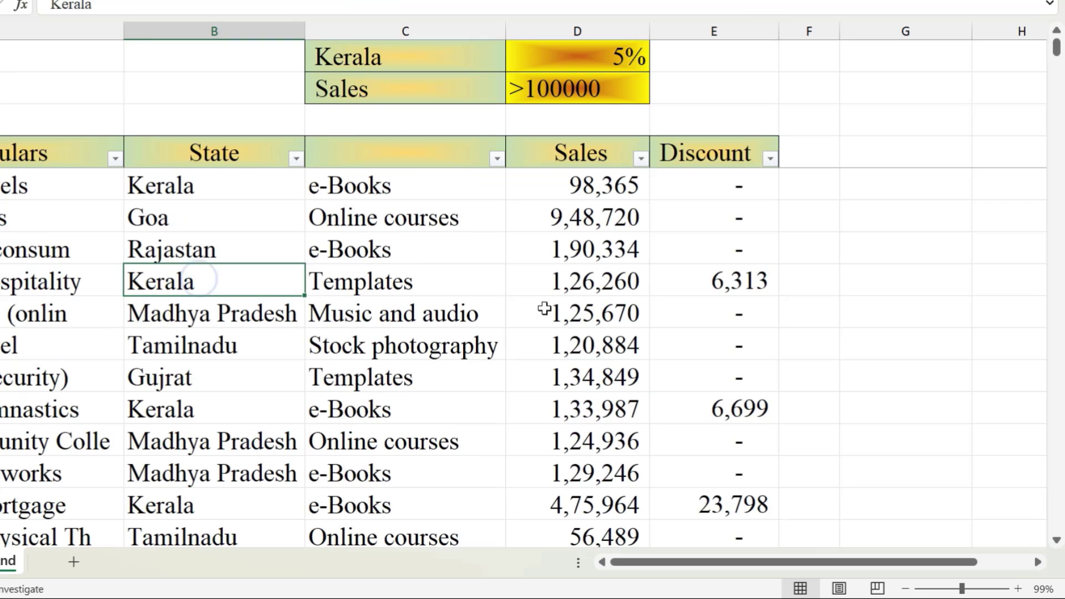
click(595, 285)
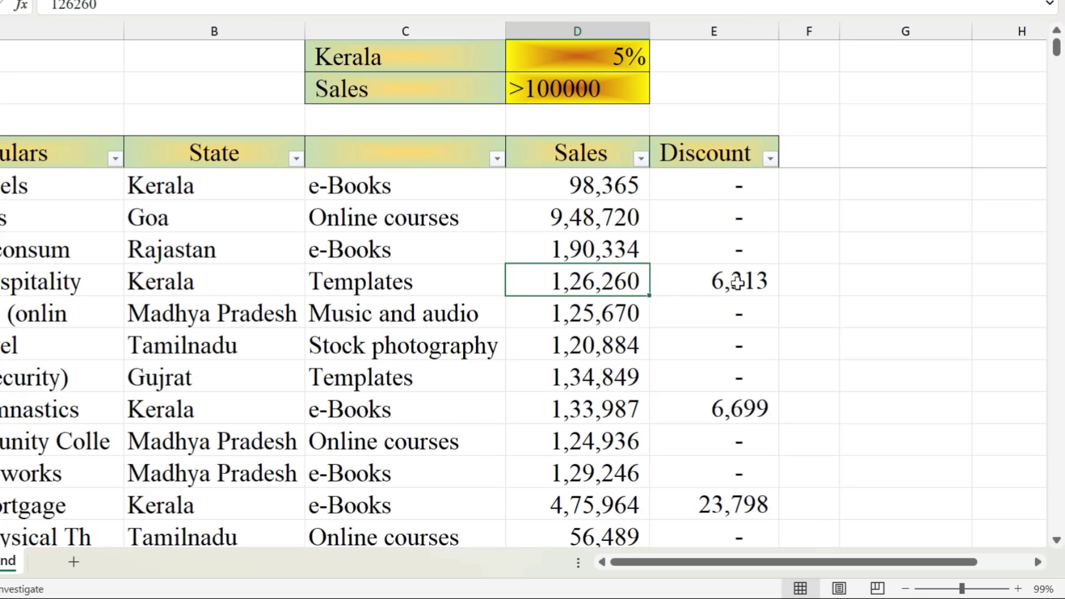
click(737, 283)
click(204, 182)
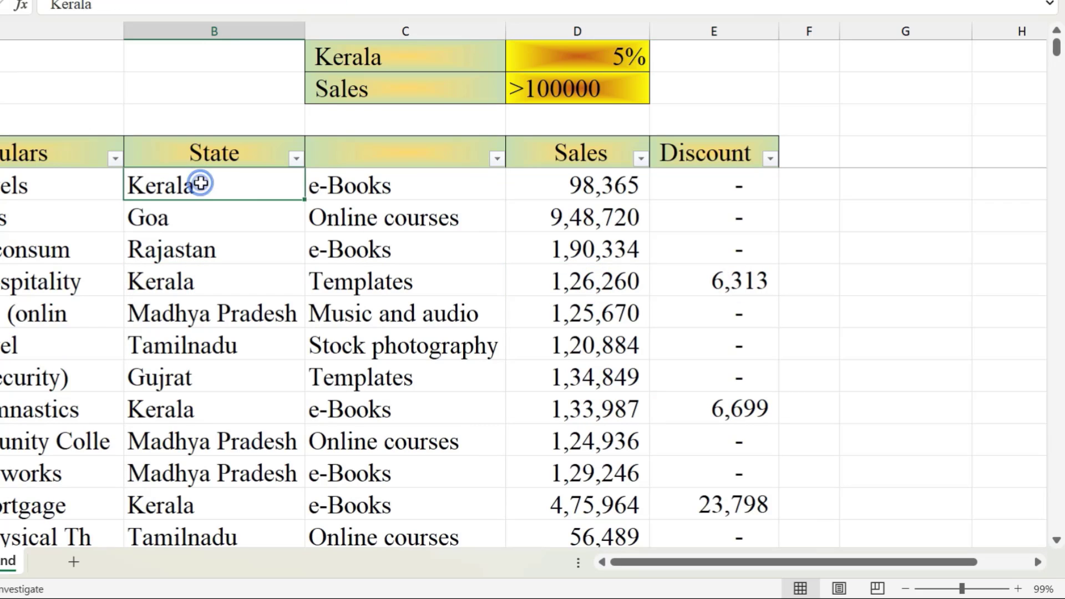
click(570, 183)
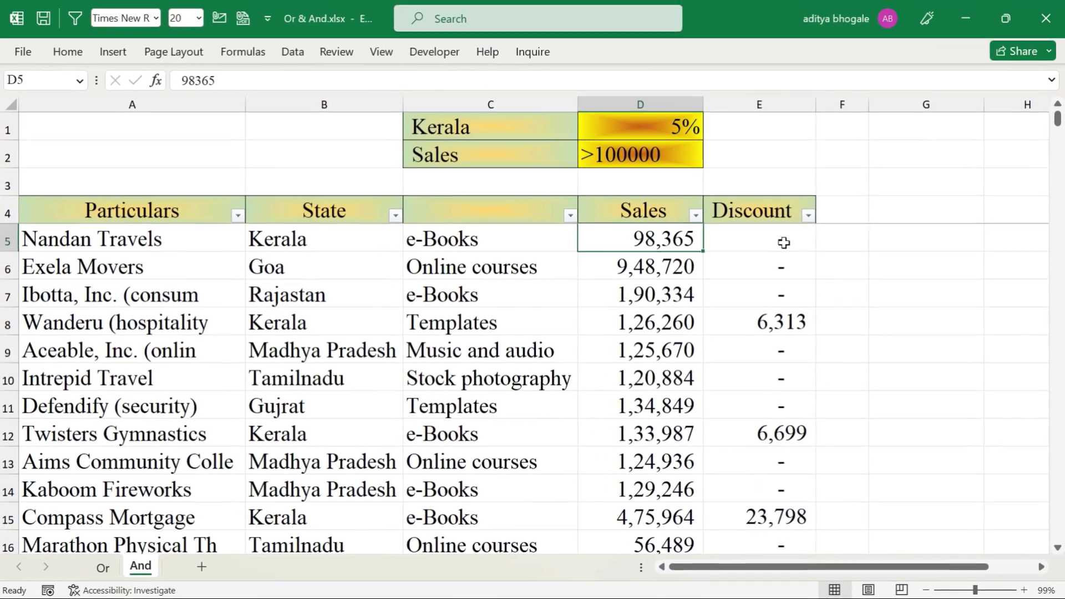
click(784, 242)
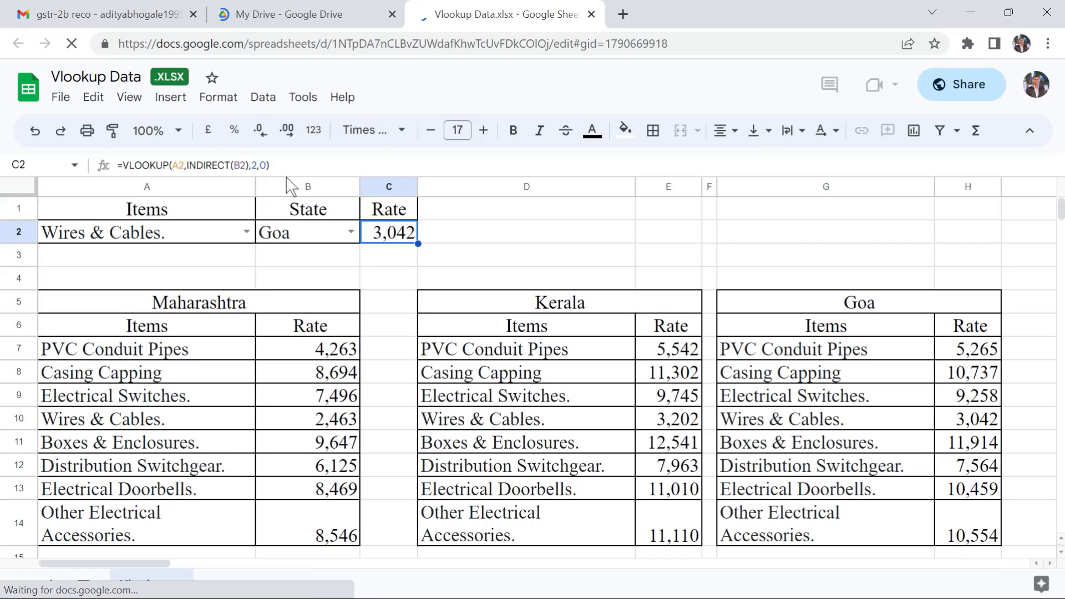
Show the download format choices for the Vlookup Data spreadsheet in Google Sheets.
click(61, 97)
mouse_move(122, 327)
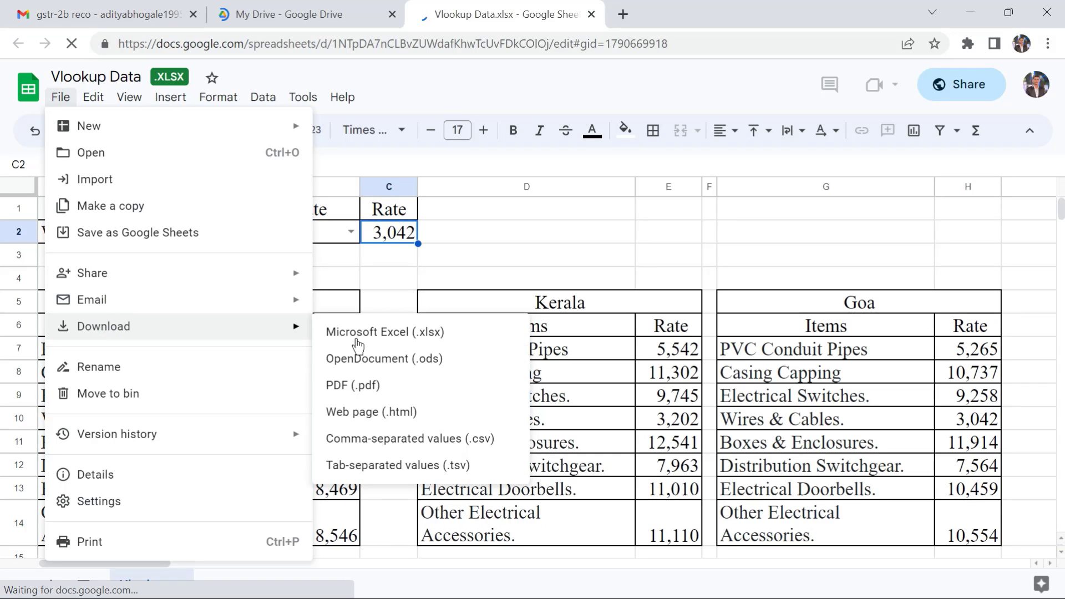